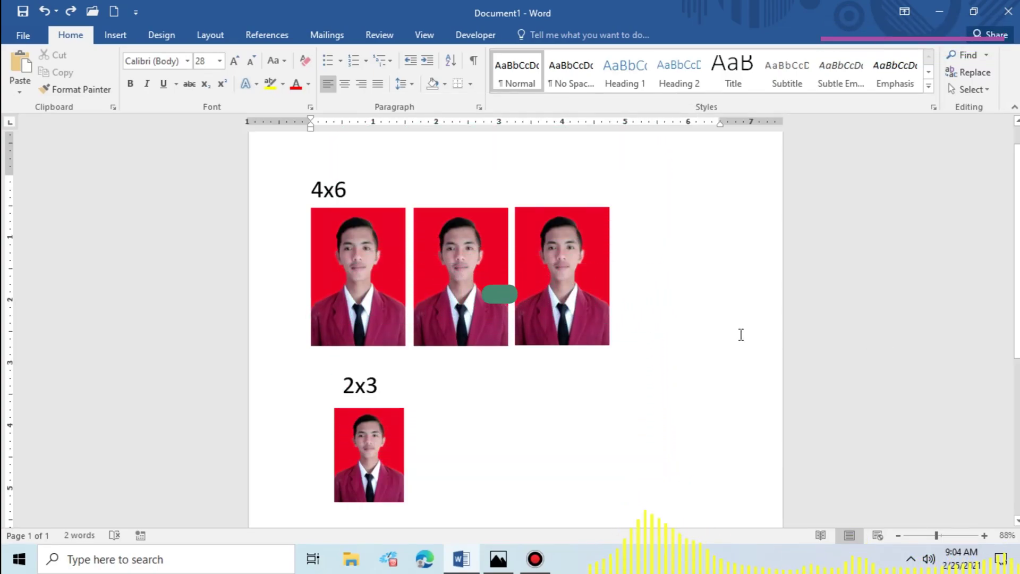
# Select and deselect the third 4x6 photo, then return to the text after 2x3
pyautogui.click(585, 305)
pyautogui.click(674, 392)
pyautogui.click(694, 317)
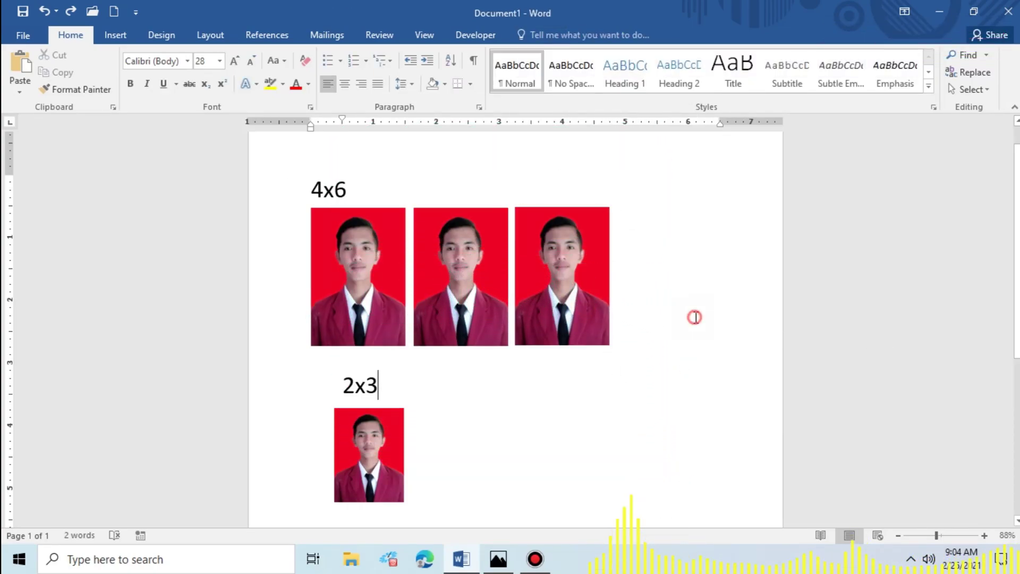
pyautogui.click(574, 299)
pyautogui.click(643, 404)
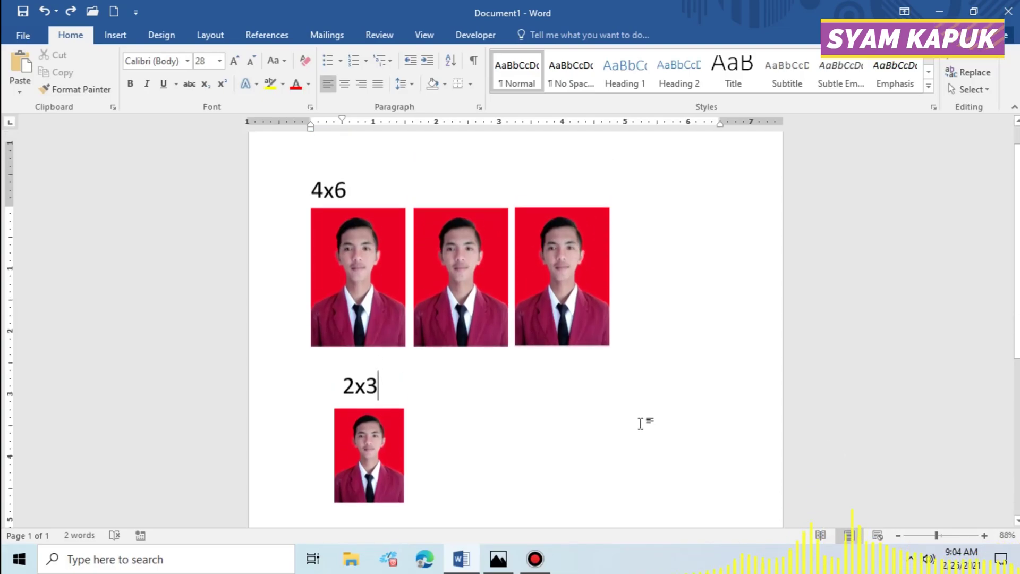
# Select and deselect the first, second and third 4x6 photos in turn
pyautogui.scroll(1, 642, 419)
pyautogui.click(381, 324)
pyautogui.click(463, 329)
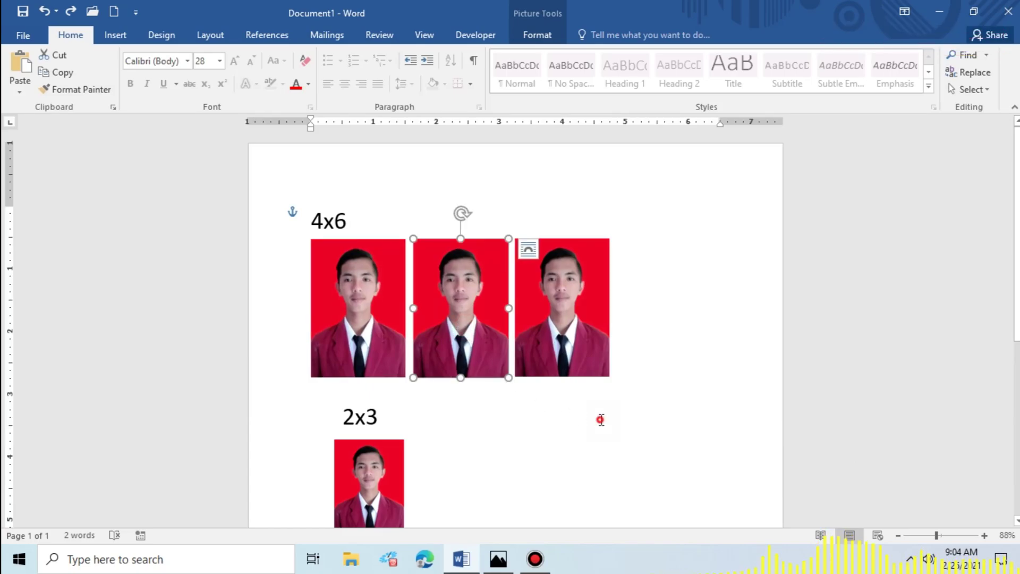
pyautogui.click(601, 416)
pyautogui.click(573, 340)
pyautogui.click(452, 335)
pyautogui.click(381, 330)
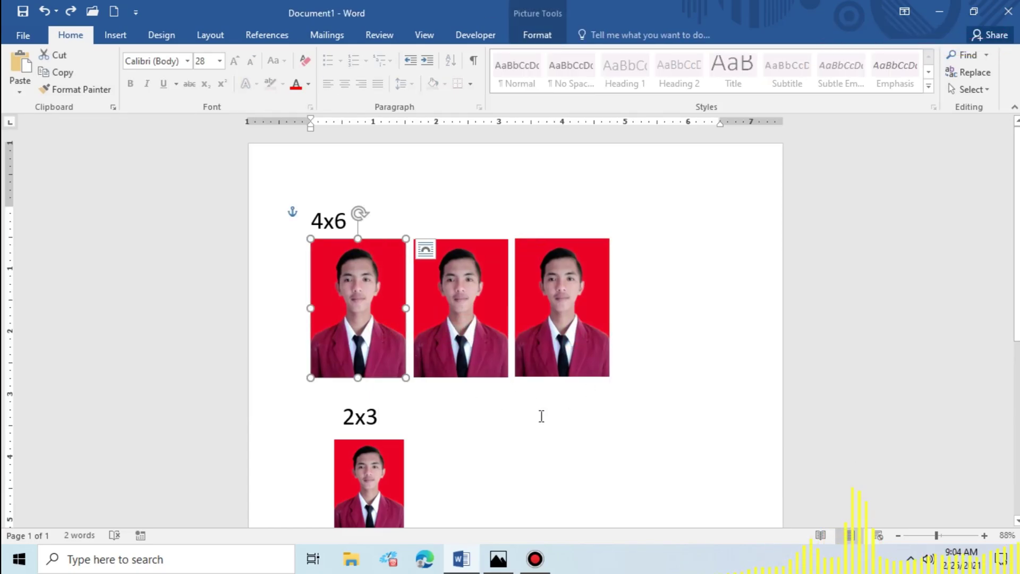
pyautogui.click(572, 449)
pyautogui.click(563, 340)
pyautogui.click(471, 349)
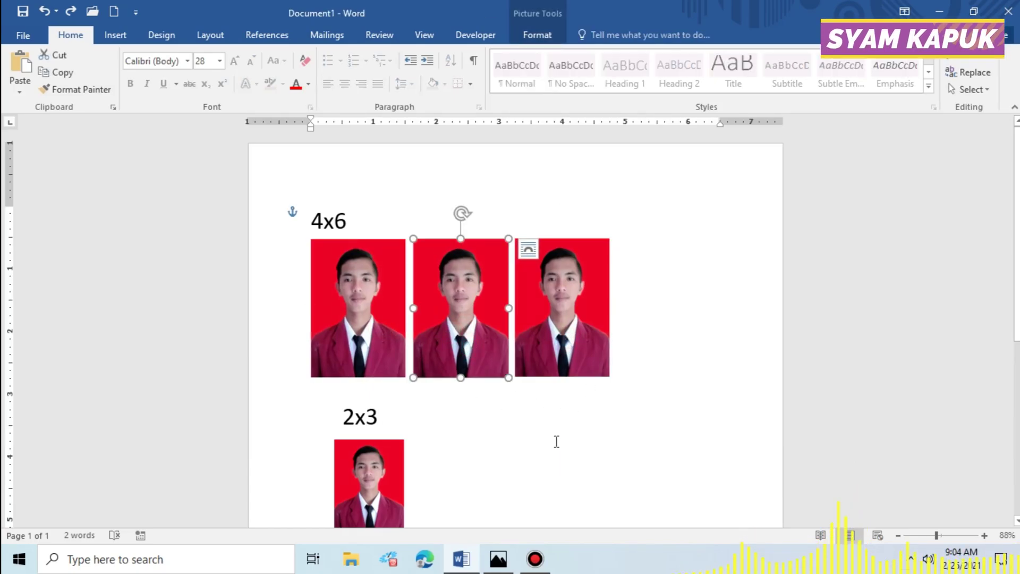
# Select the first 4x6 photo and the 2x3 photo further down, then deselect them
pyautogui.scroll(-1, 504, 393)
pyautogui.click(381, 296)
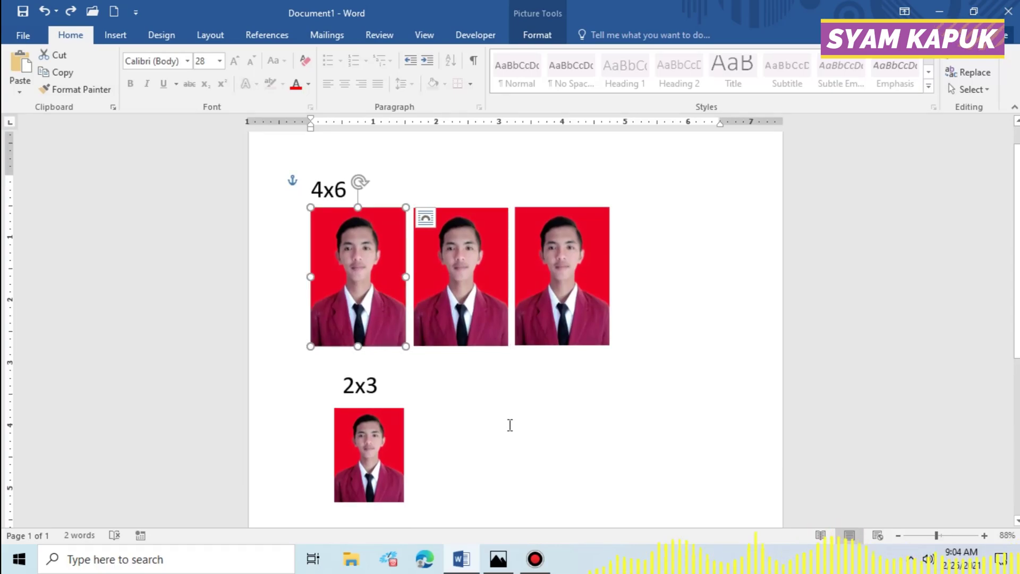
pyautogui.click(376, 456)
pyautogui.click(472, 449)
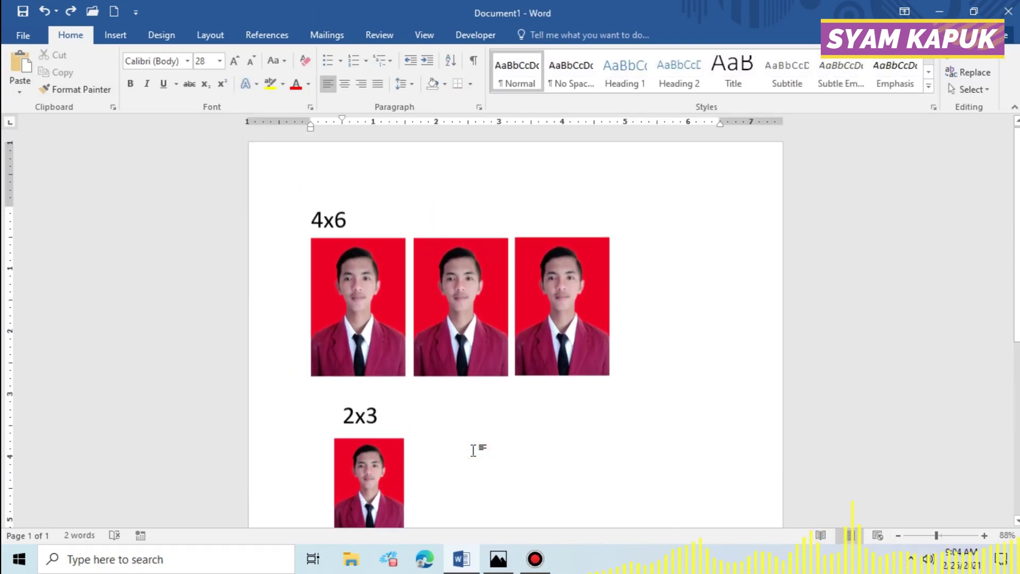
pyautogui.scroll(1, 473, 450)
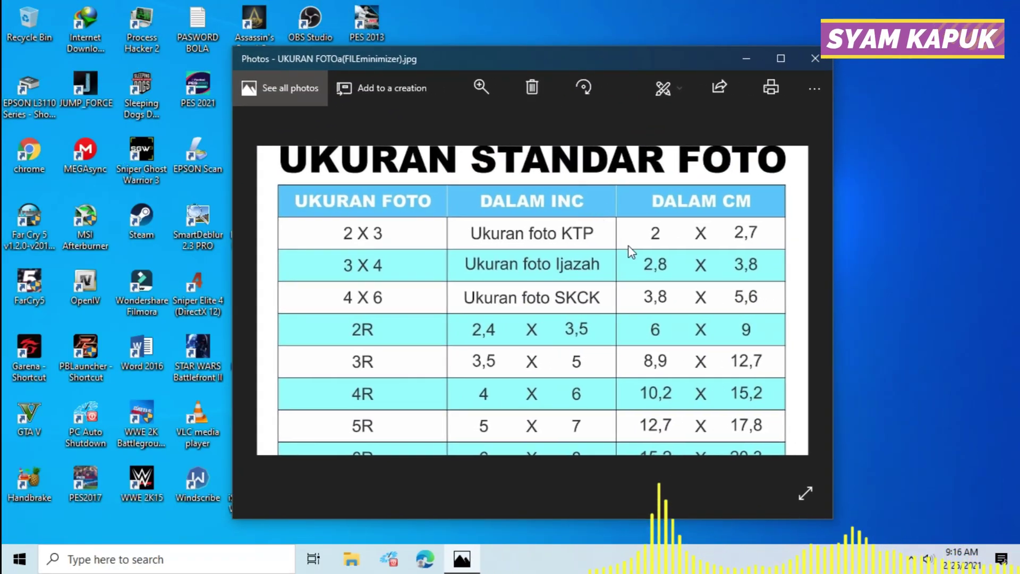
# Reposition the UKURAN STANDAR FOTO chart window and launch Word 2016 from the desktop
pyautogui.moveTo(503, 59); pyautogui.dragTo(482, 65)
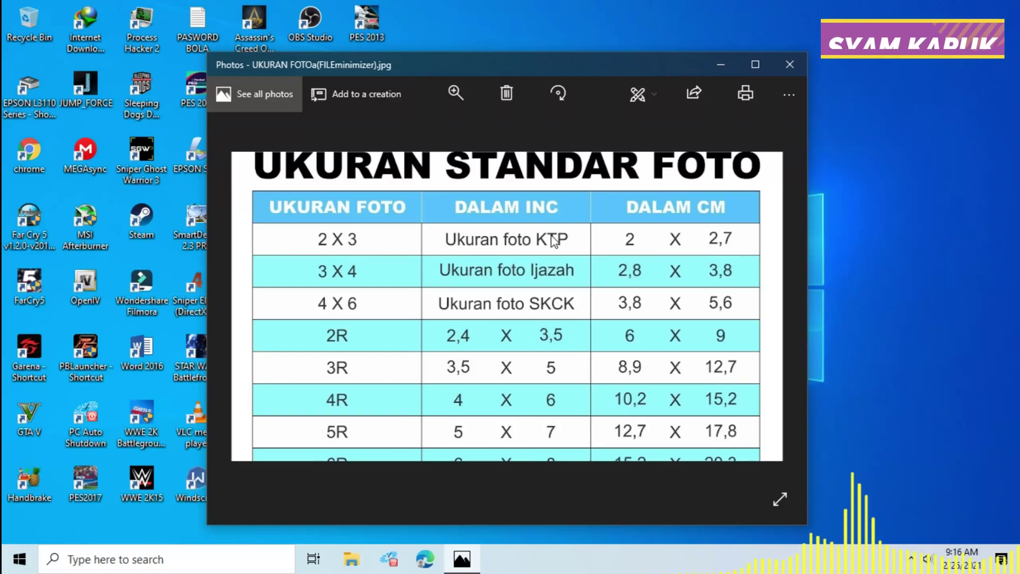
pyautogui.moveTo(518, 71); pyautogui.dragTo(507, 61)
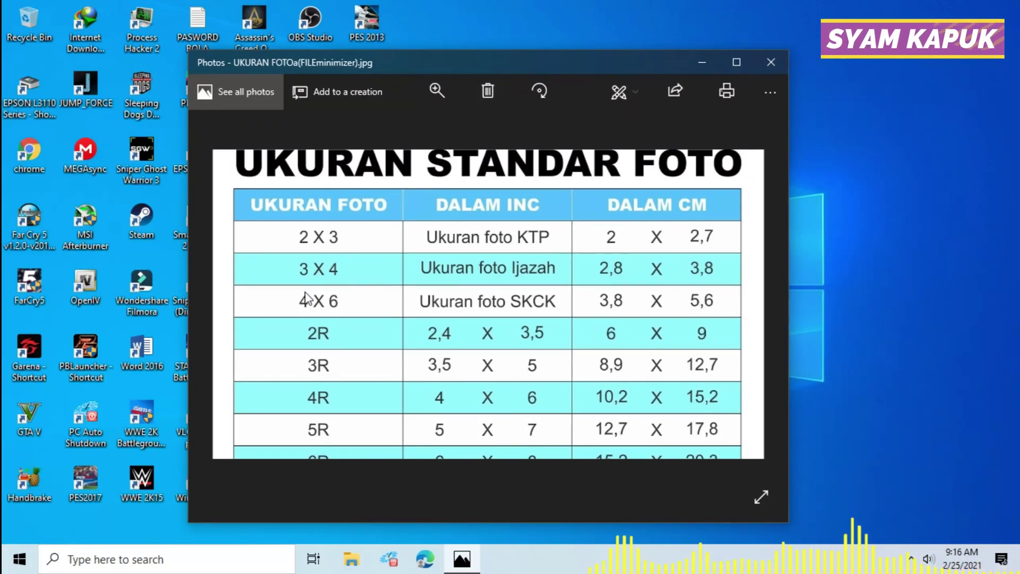
pyautogui.moveTo(474, 66); pyautogui.dragTo(618, 63)
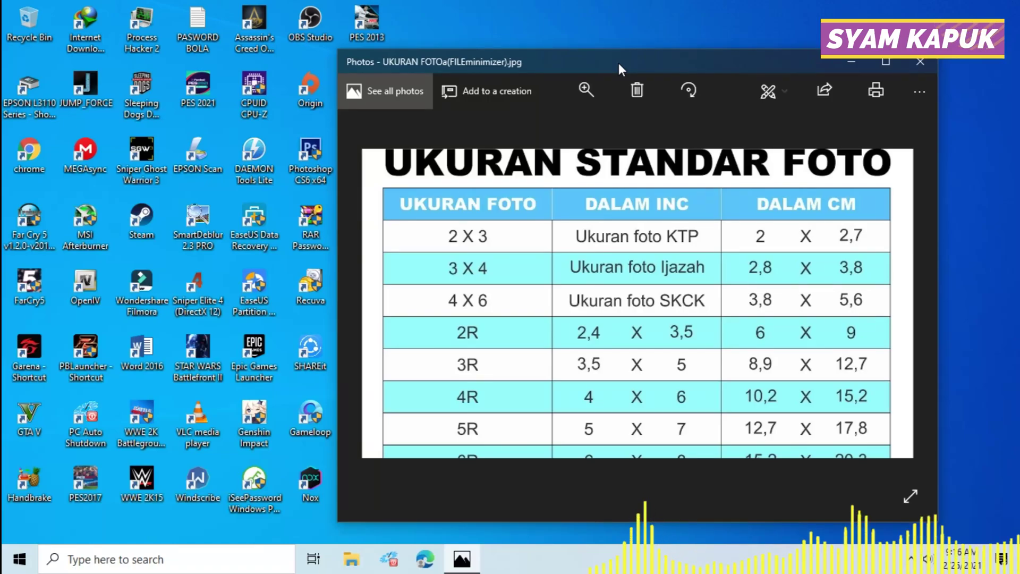
pyautogui.moveTo(582, 66); pyautogui.dragTo(590, 65)
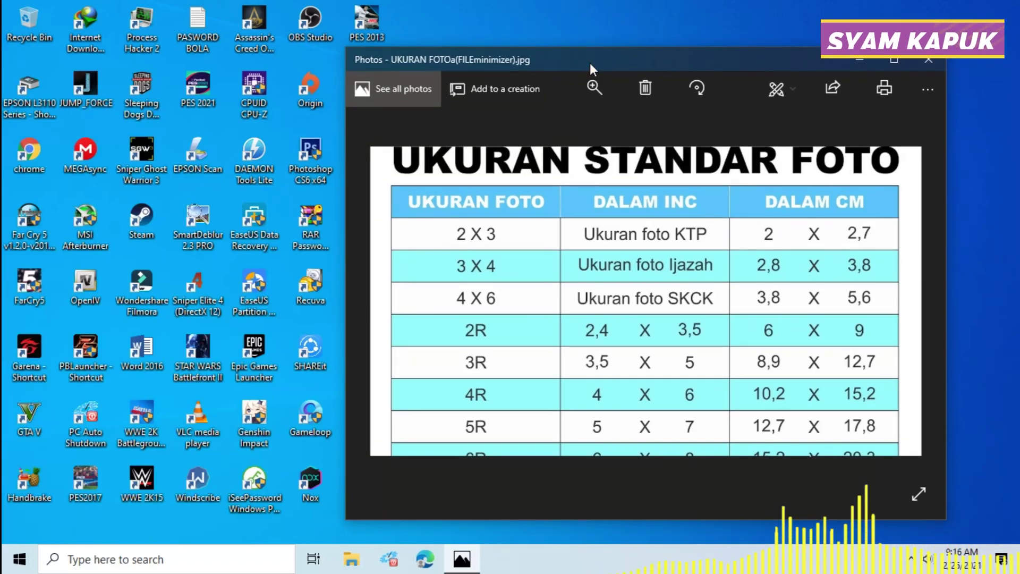
pyautogui.doubleClick(139, 354)
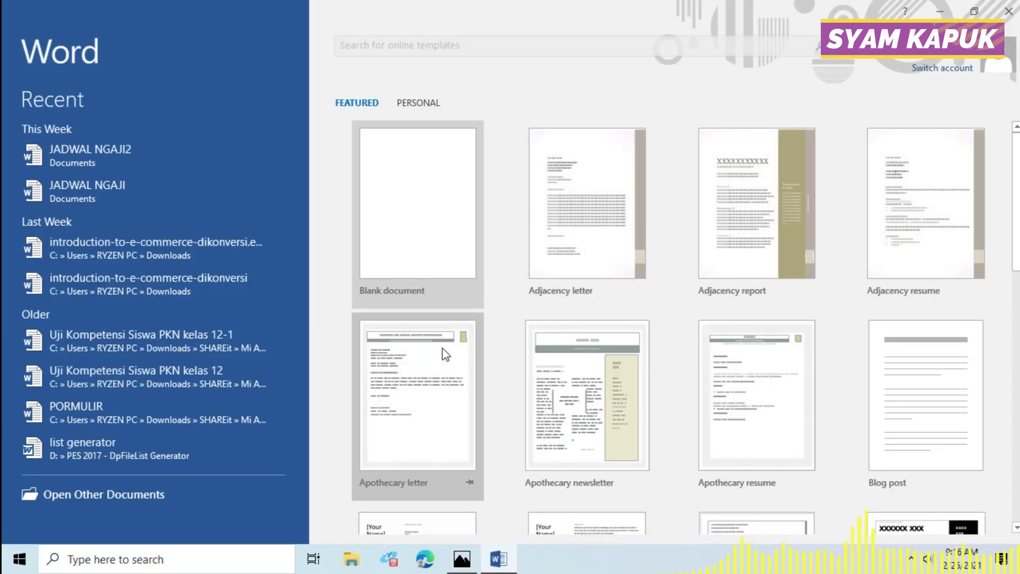
# Create a new Blank document from the Word start screen
pyautogui.click(422, 222)
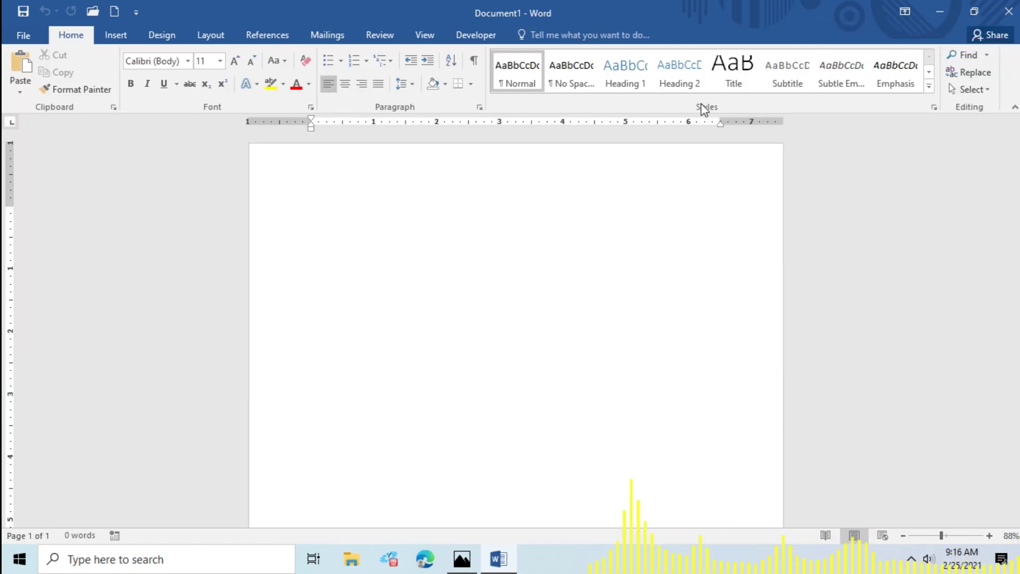
# Set Show measurements in units of to Centimeters in Word's Advanced options
pyautogui.rightClick(818, 107)
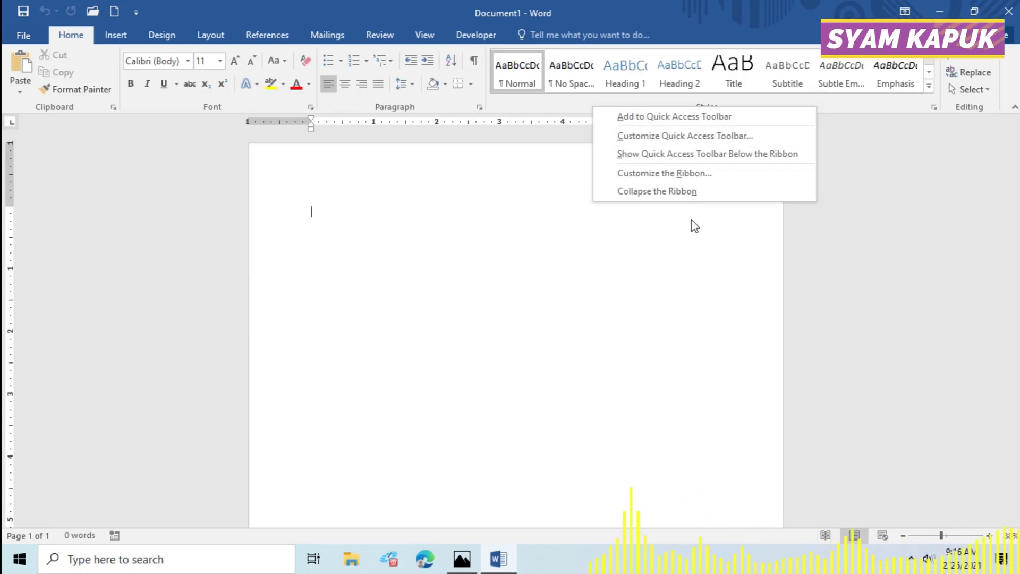
pyautogui.click(705, 173)
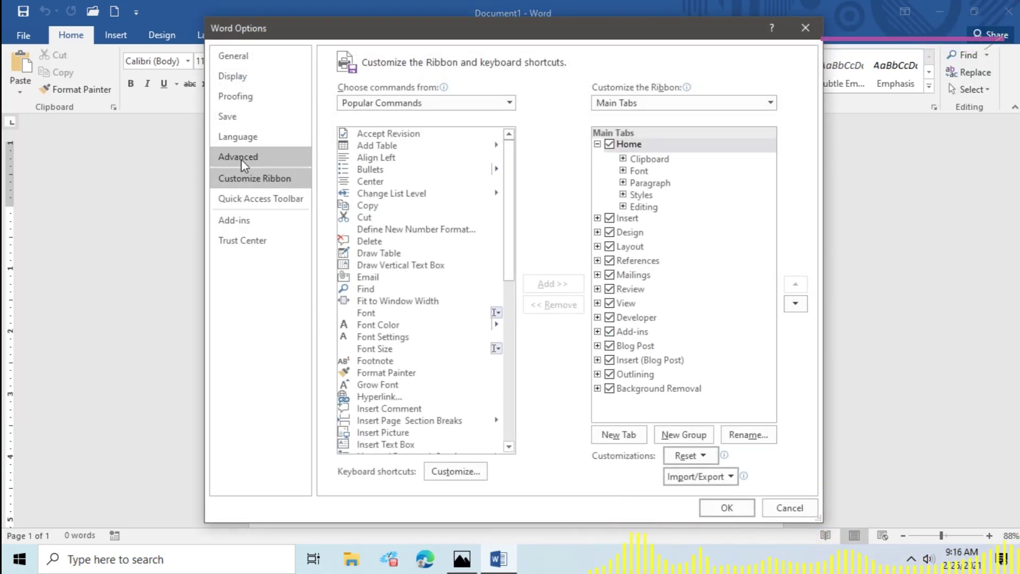
pyautogui.click(245, 157)
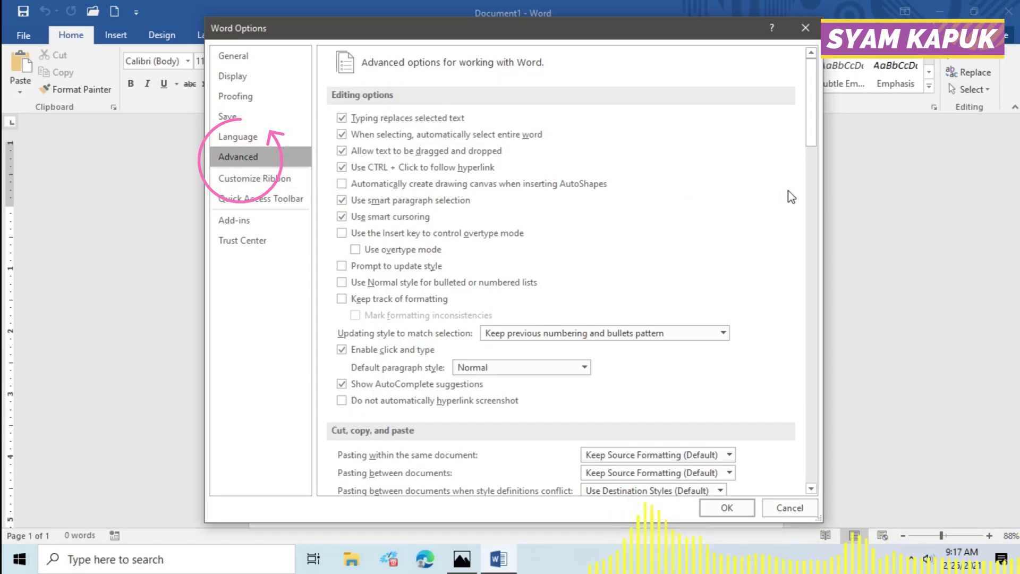
pyautogui.moveTo(814, 127); pyautogui.dragTo(799, 290)
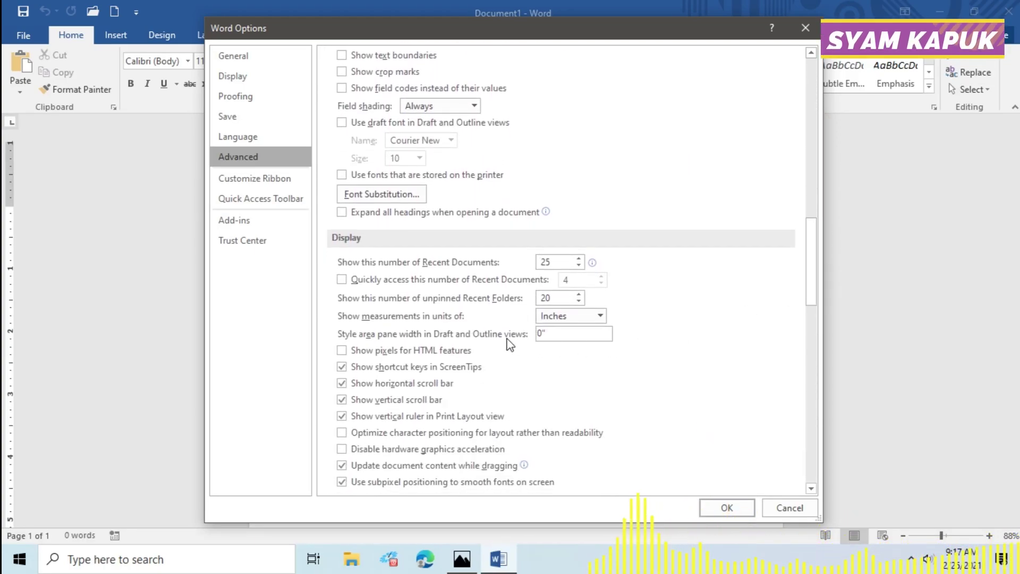
pyautogui.click(585, 333)
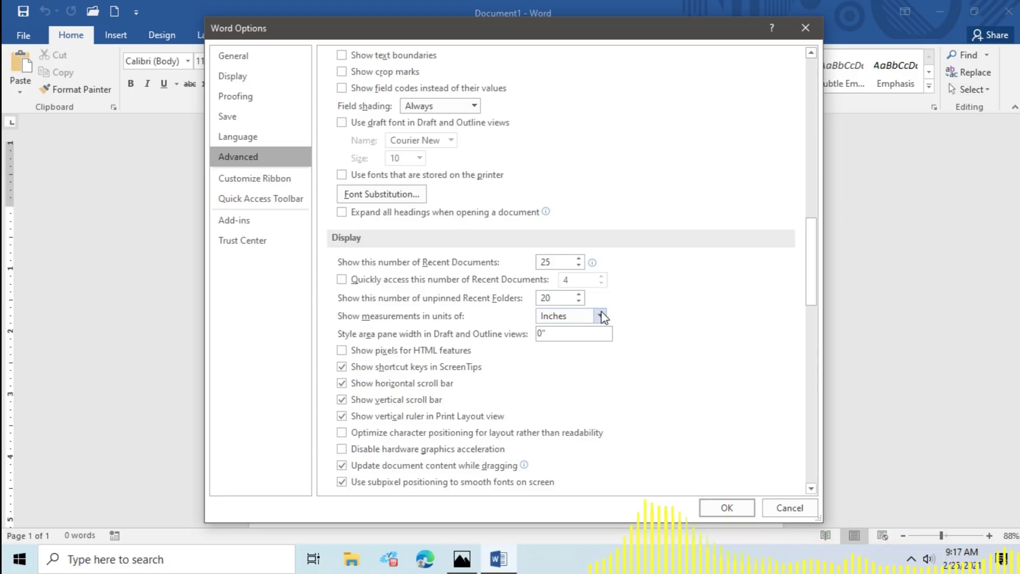
pyautogui.click(601, 316)
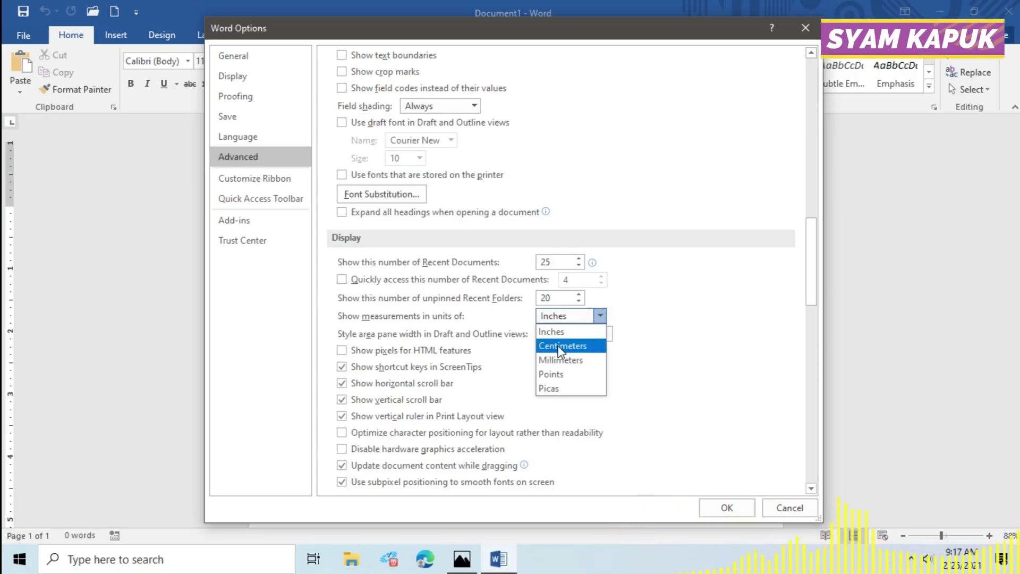
pyautogui.click(561, 347)
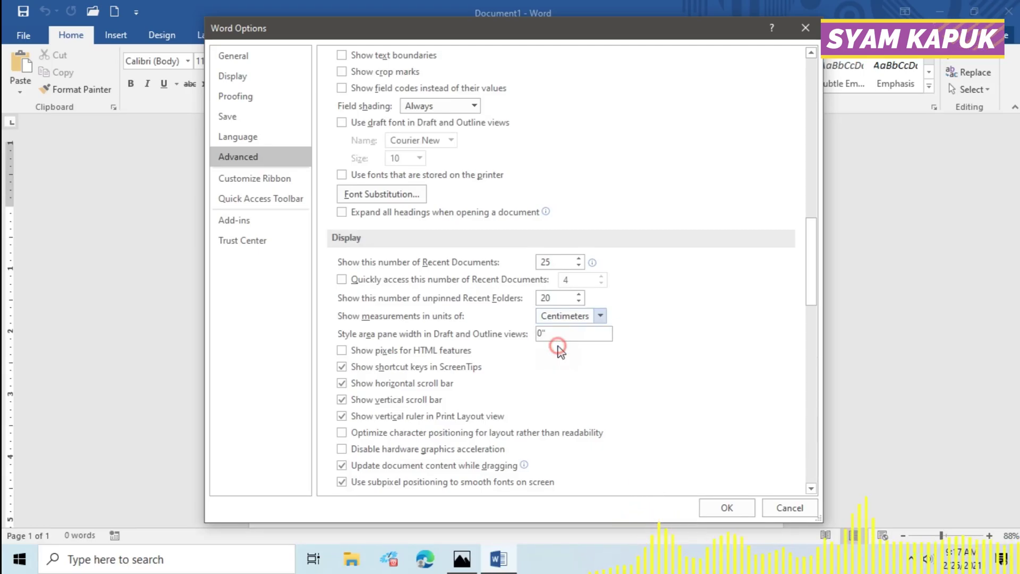
pyautogui.click(723, 509)
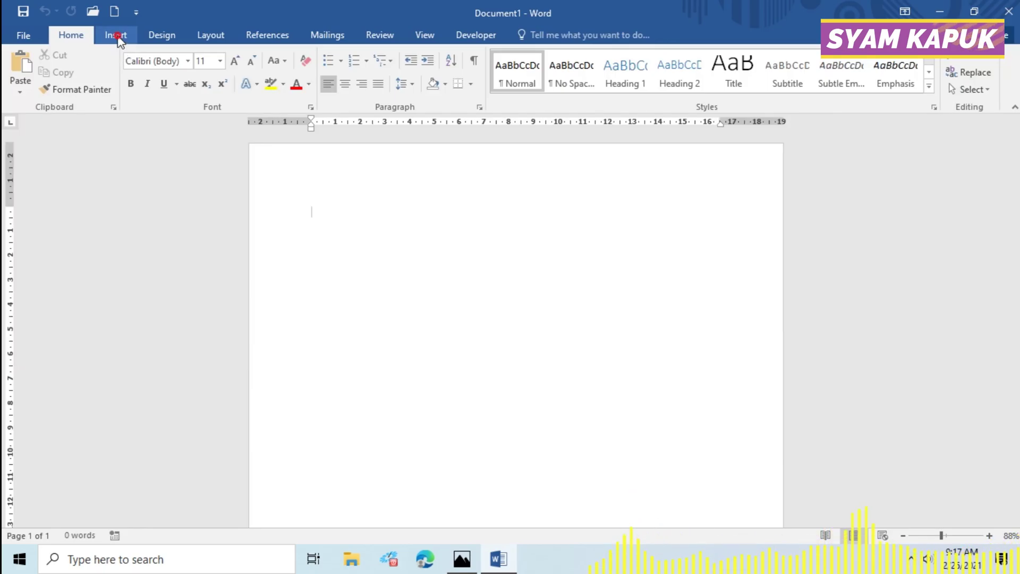
# Insert the Untitled-1 photo from the Pictures folder and select it on the page
pyautogui.click(115, 36)
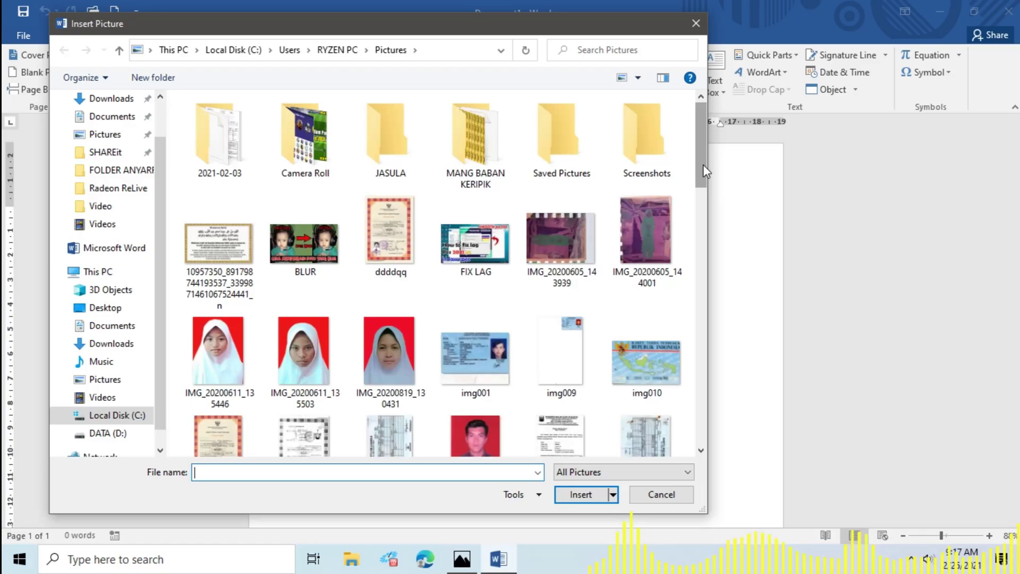
pyautogui.moveTo(702, 164); pyautogui.dragTo(699, 294)
pyautogui.click(227, 324)
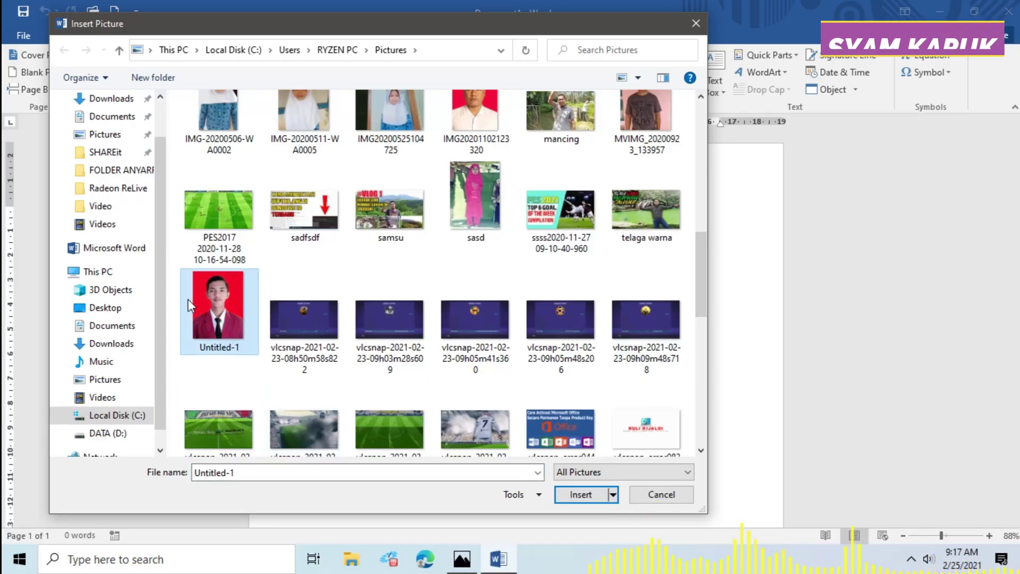
pyautogui.click(581, 494)
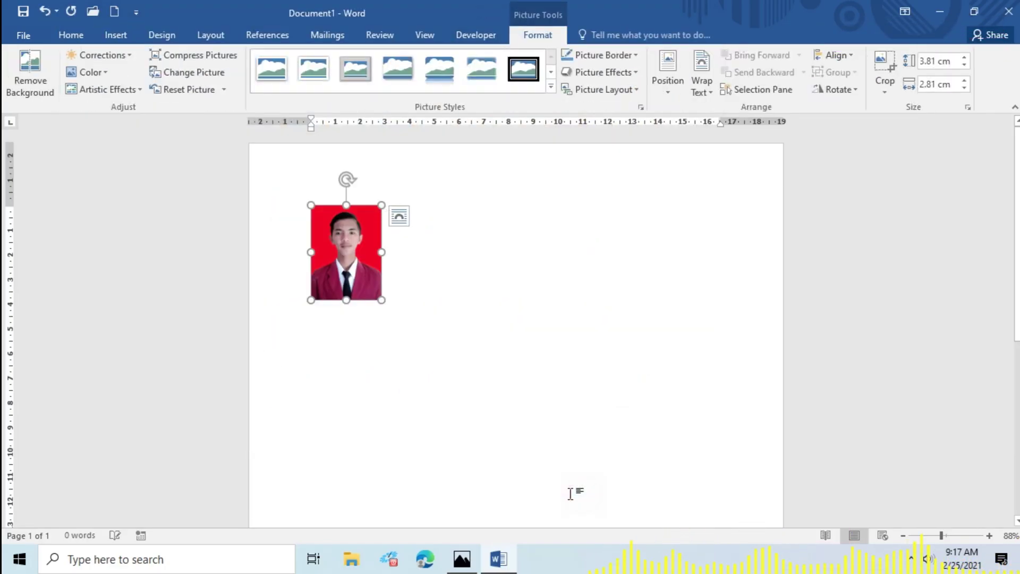
pyautogui.click(451, 334)
pyautogui.click(343, 272)
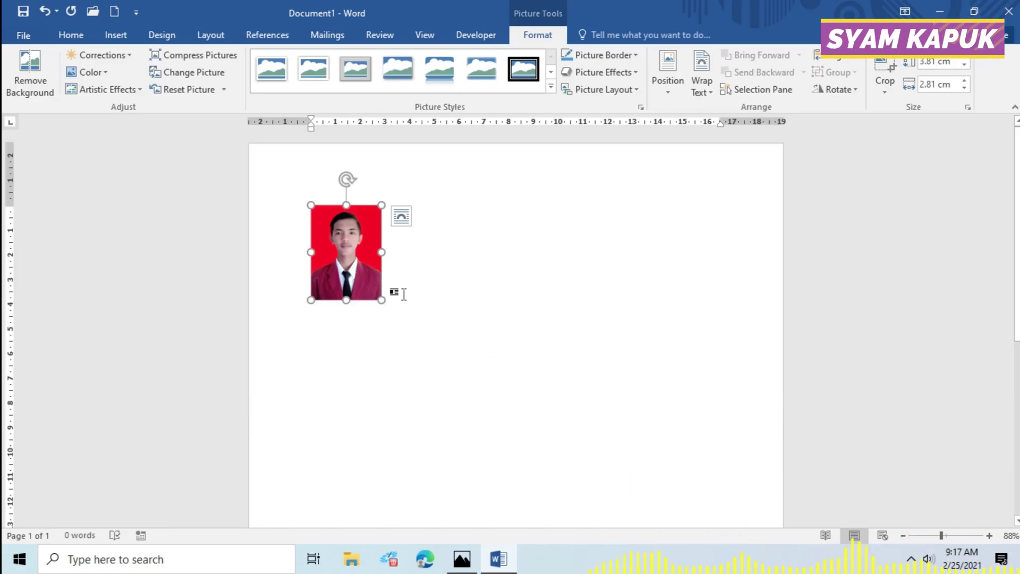
# Bring the Photos size chart forward and move it to the right of the Word page
pyautogui.click(462, 558)
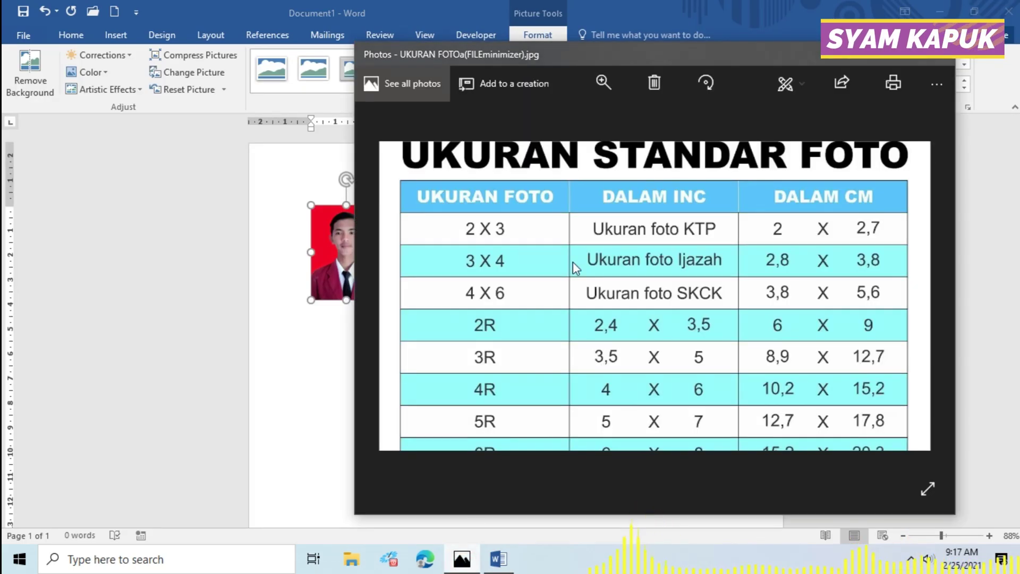
pyautogui.moveTo(544, 56); pyautogui.dragTo(630, 57)
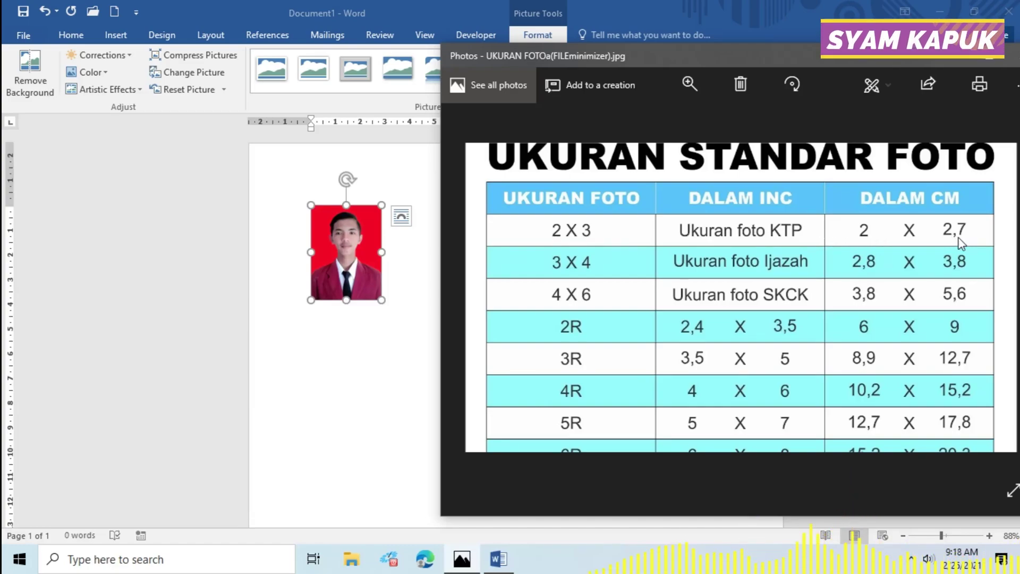
# In the photo's Size and Position settings, untick Lock aspect ratio and Relative to original
pyautogui.click(355, 278)
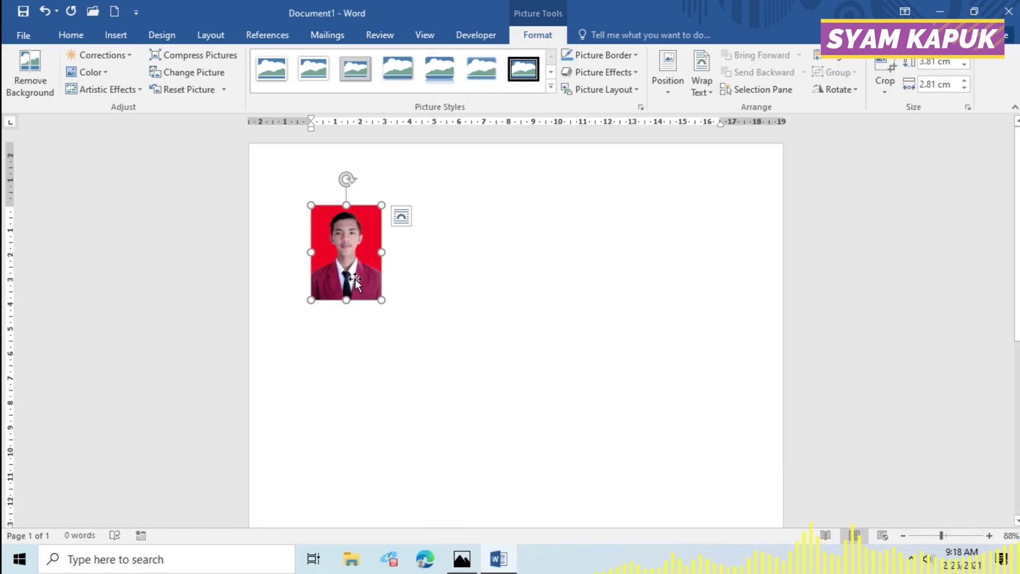
pyautogui.rightClick(348, 246)
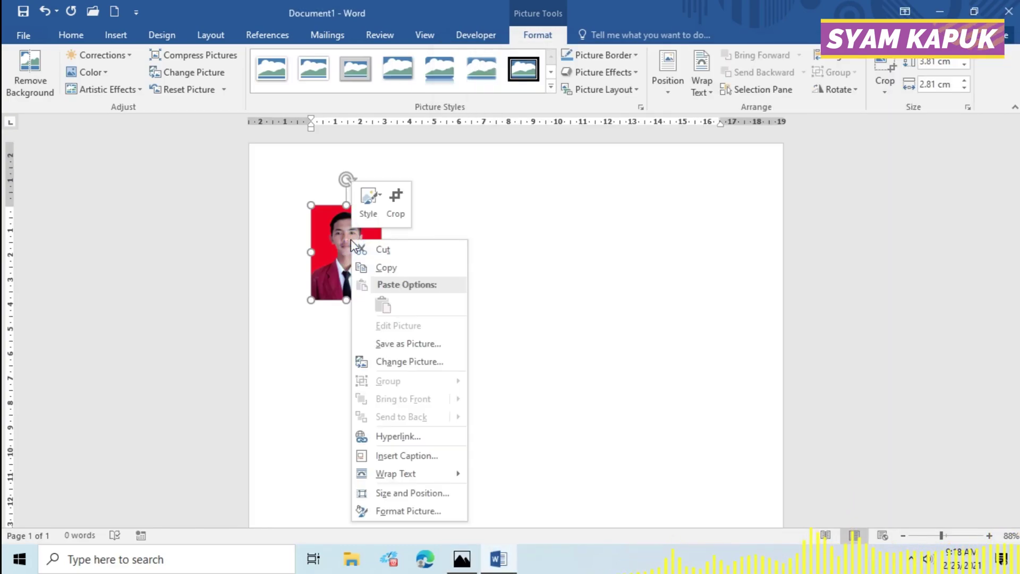
pyautogui.click(430, 494)
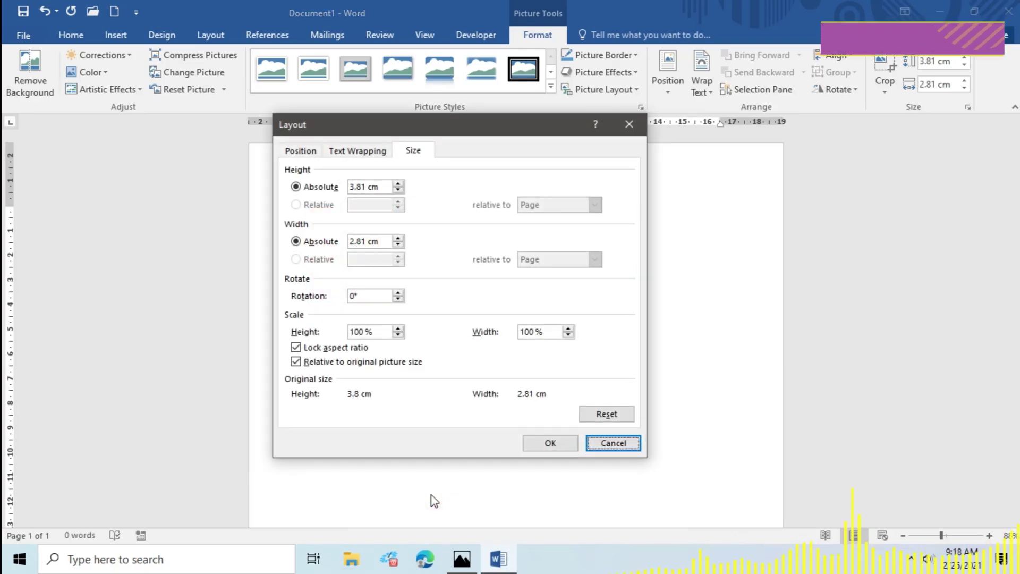
pyautogui.moveTo(375, 127); pyautogui.dragTo(426, 126)
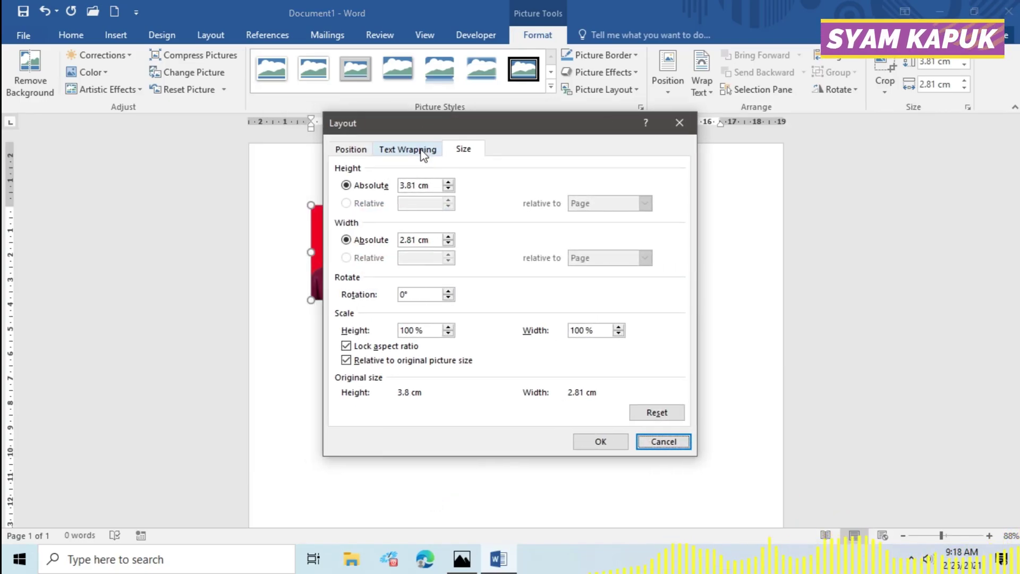
pyautogui.click(464, 151)
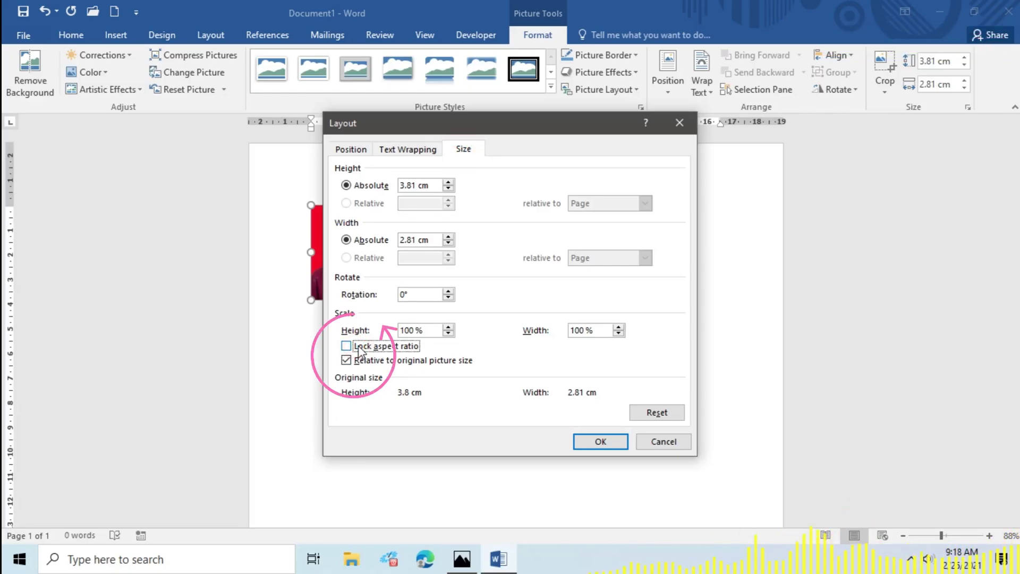
pyautogui.click(349, 364)
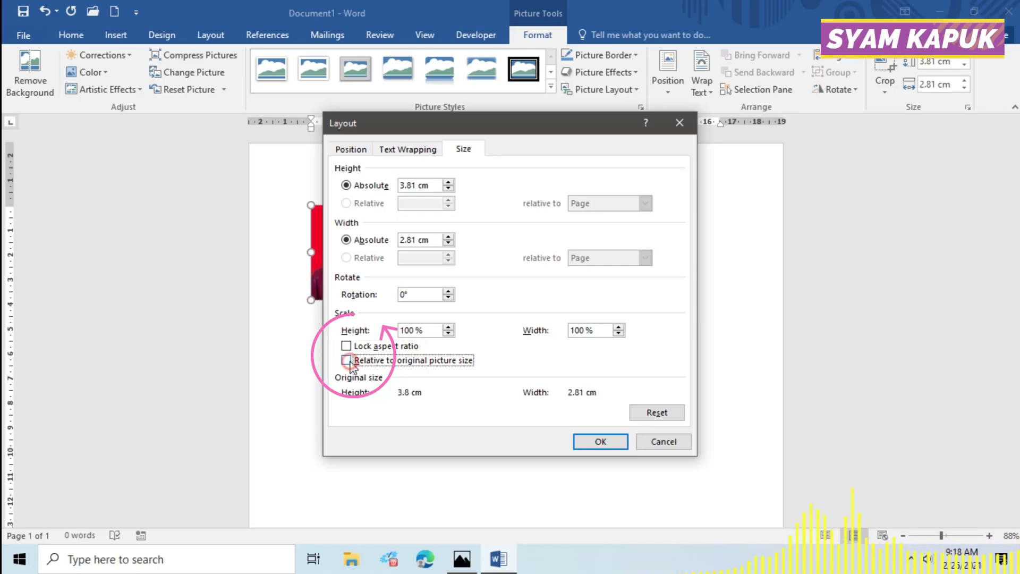
pyautogui.moveTo(379, 128); pyautogui.dragTo(446, 128)
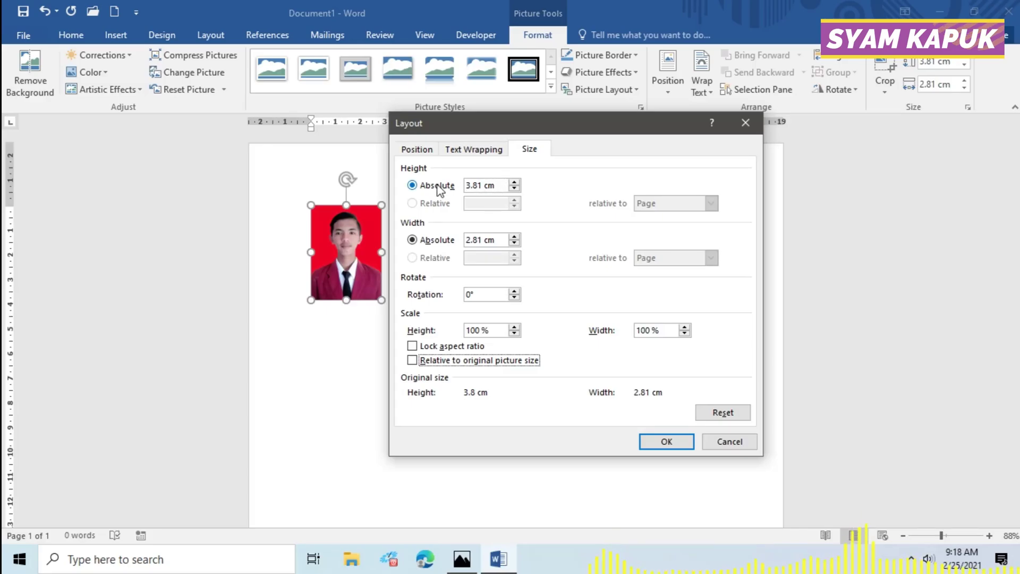
# Set the photo to 2.7 cm high and 2 cm wide, then start a new line below it
pyautogui.moveTo(499, 186); pyautogui.dragTo(454, 185)
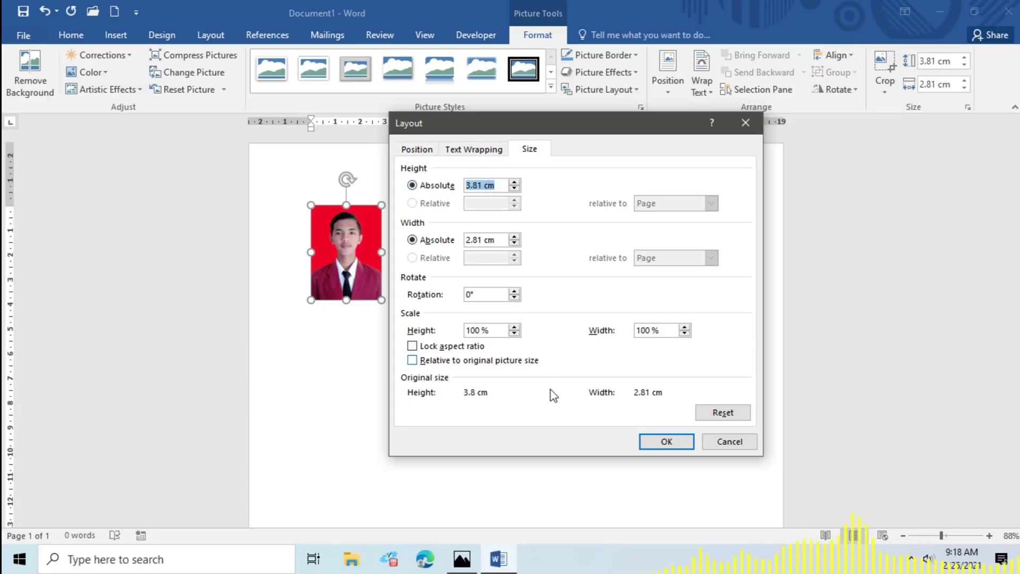
pyautogui.click(462, 558)
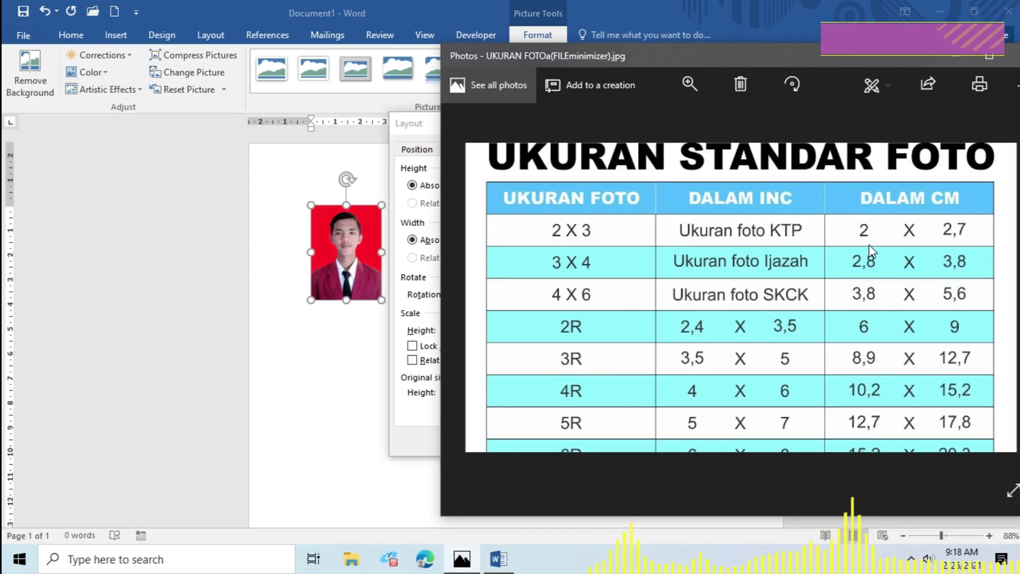
pyautogui.click(397, 416)
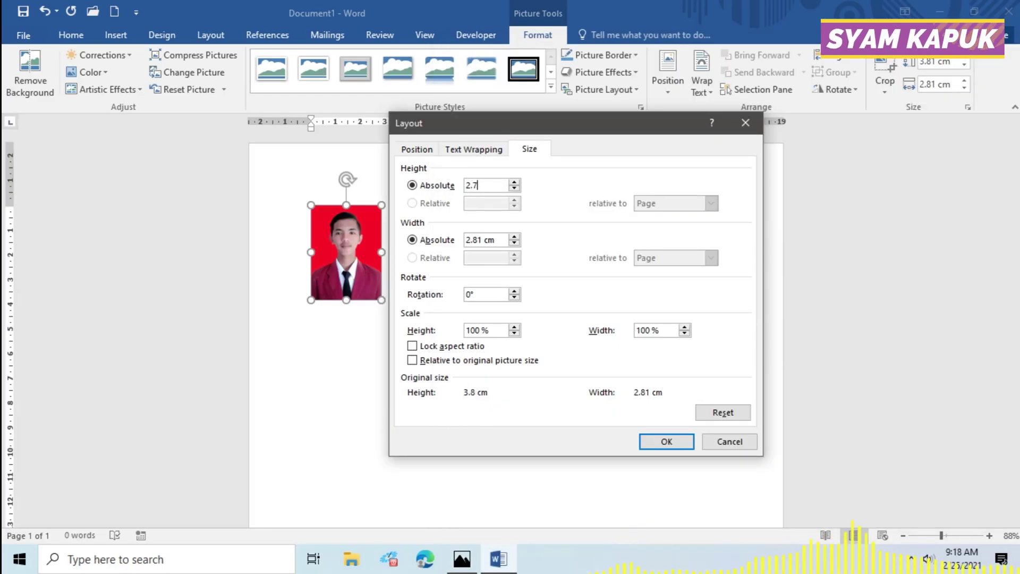
pyautogui.moveTo(497, 239); pyautogui.dragTo(465, 240)
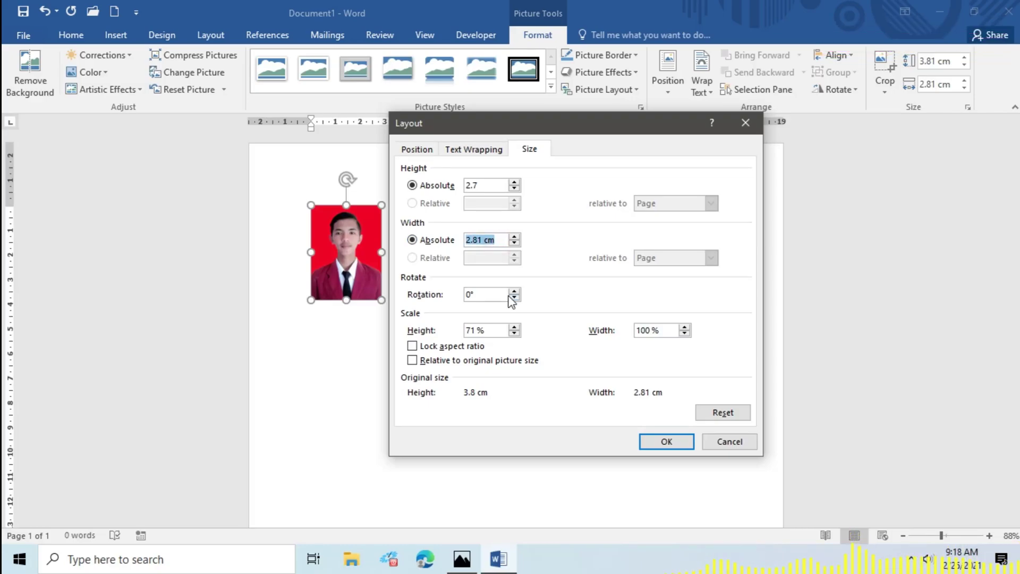
pyautogui.write('2')
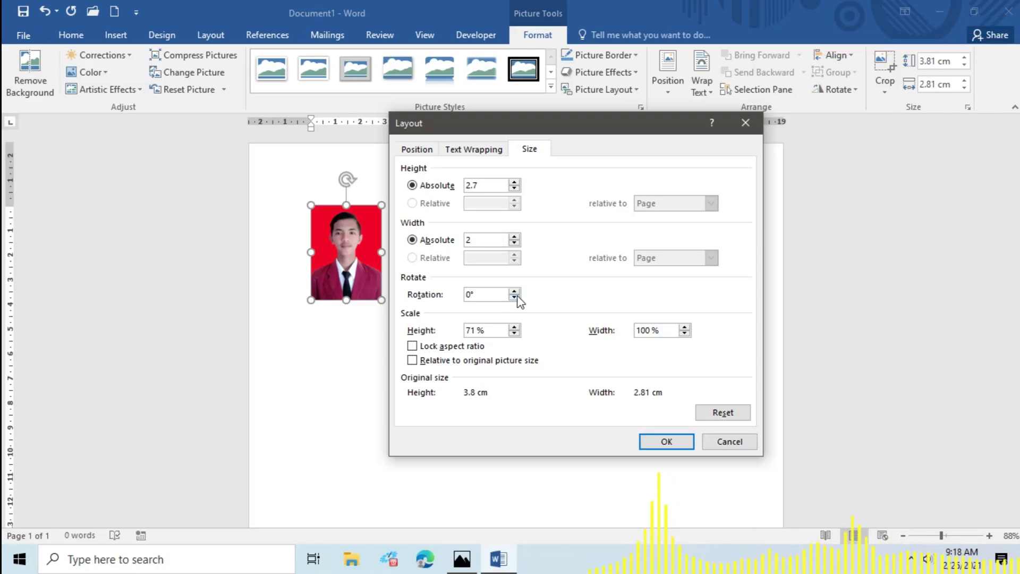
pyautogui.click(666, 442)
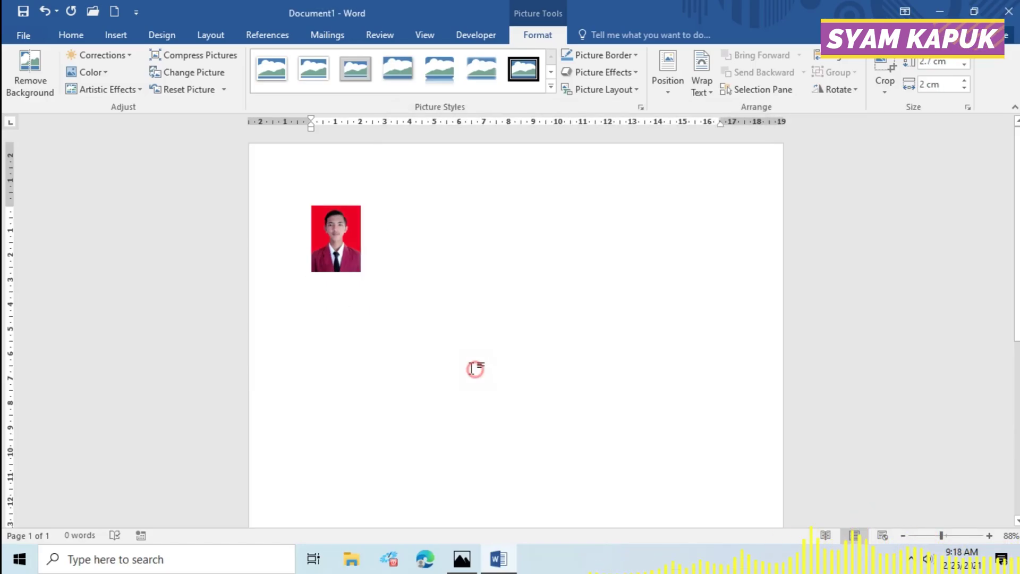
pyautogui.click(336, 226)
pyautogui.click(374, 270)
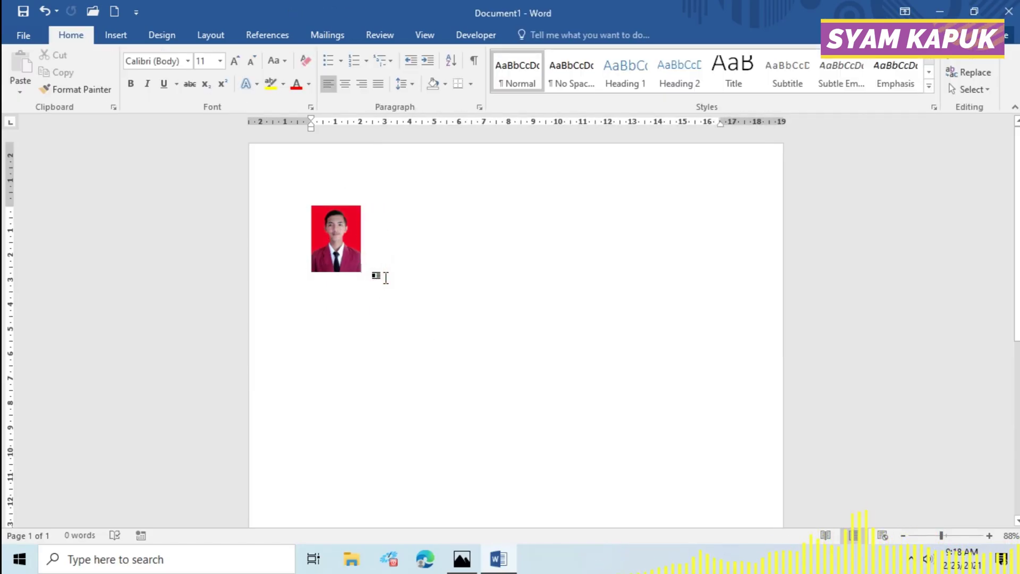
pyautogui.press('Return')
pyautogui.write('2')
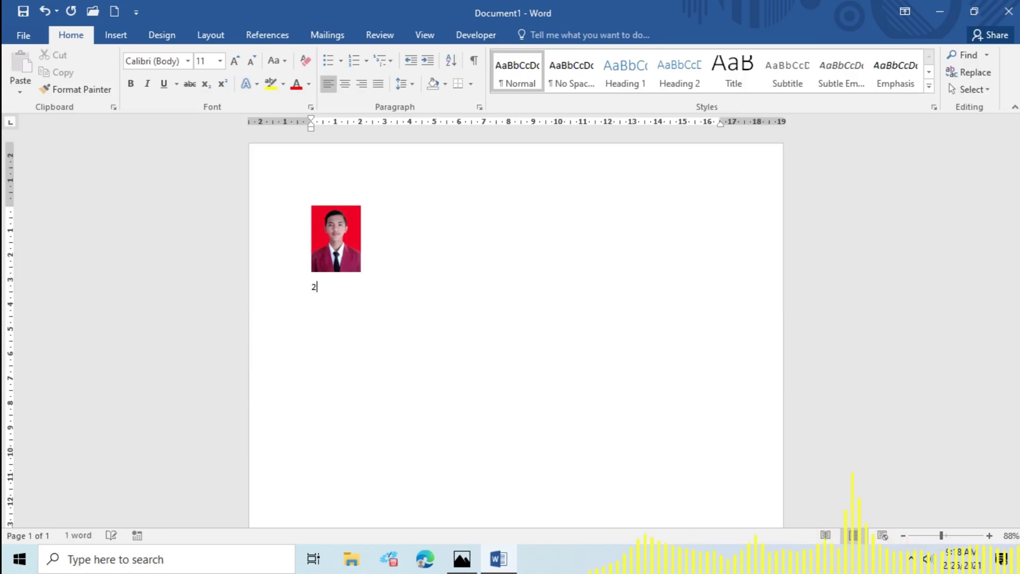
# Finish typing the 2x3 label and copy the photo
pyautogui.write('x3')
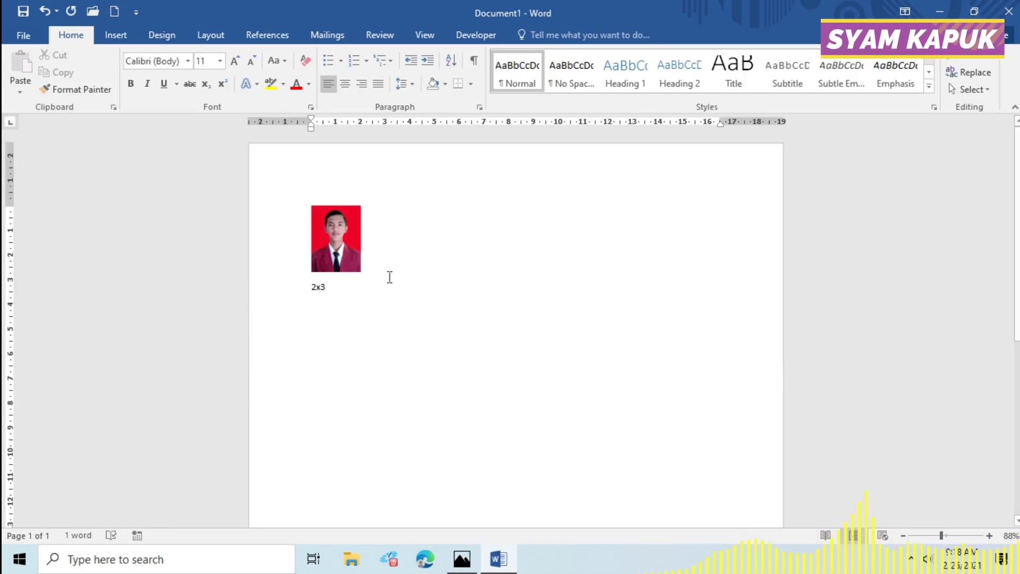
pyautogui.click(355, 238)
pyautogui.click(403, 245)
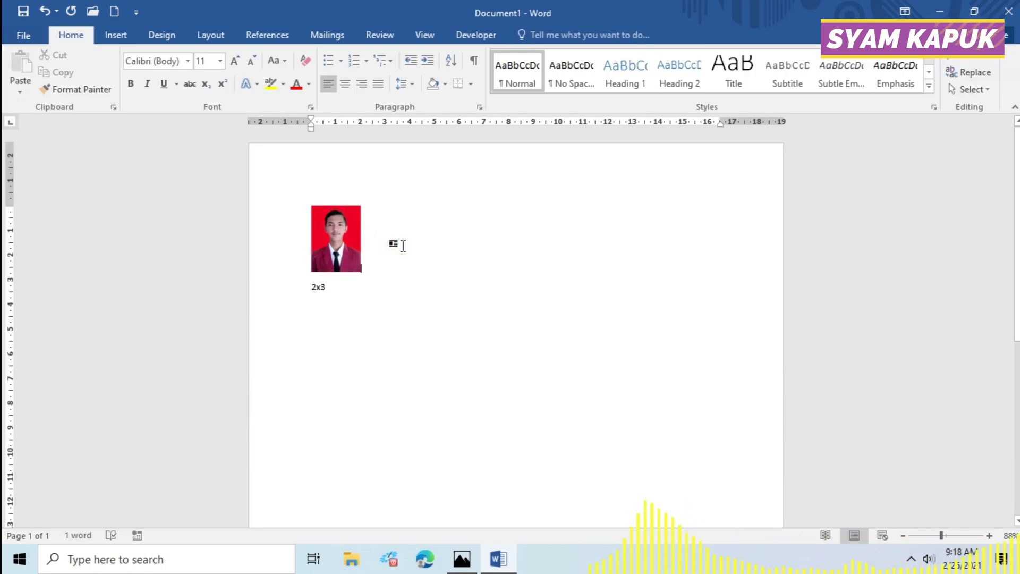
pyautogui.click(351, 240)
pyautogui.rightClick(351, 239)
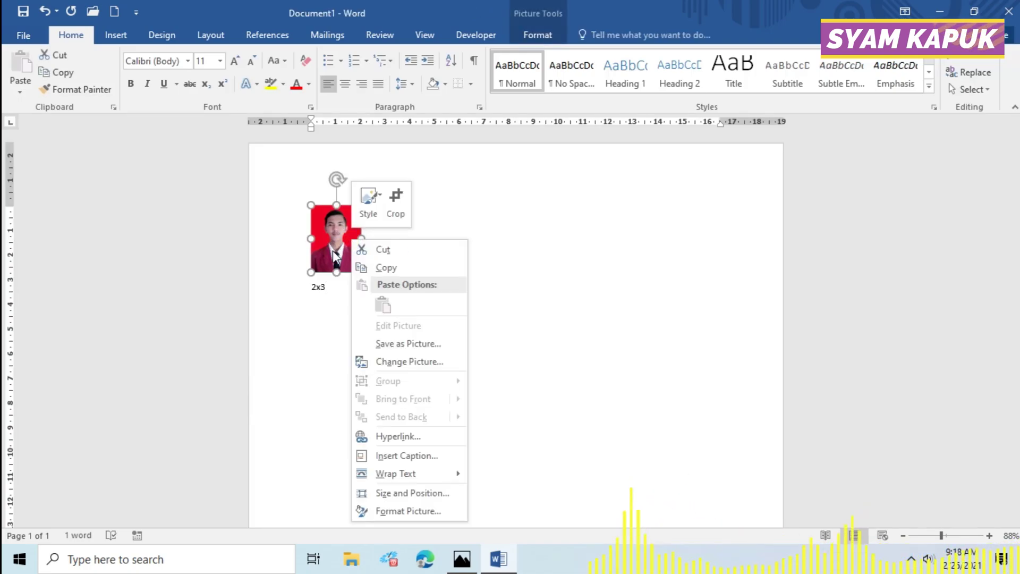
pyautogui.click(376, 268)
# Set the photo to In Front of Text and drag it below the 2x3 label
pyautogui.click(382, 216)
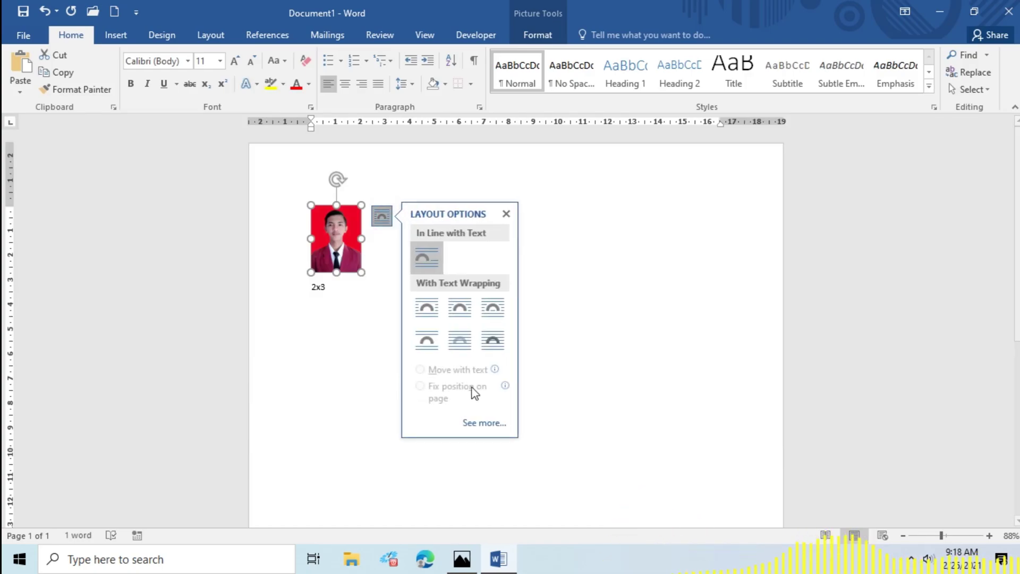
pyautogui.click(491, 340)
pyautogui.rightClick(330, 248)
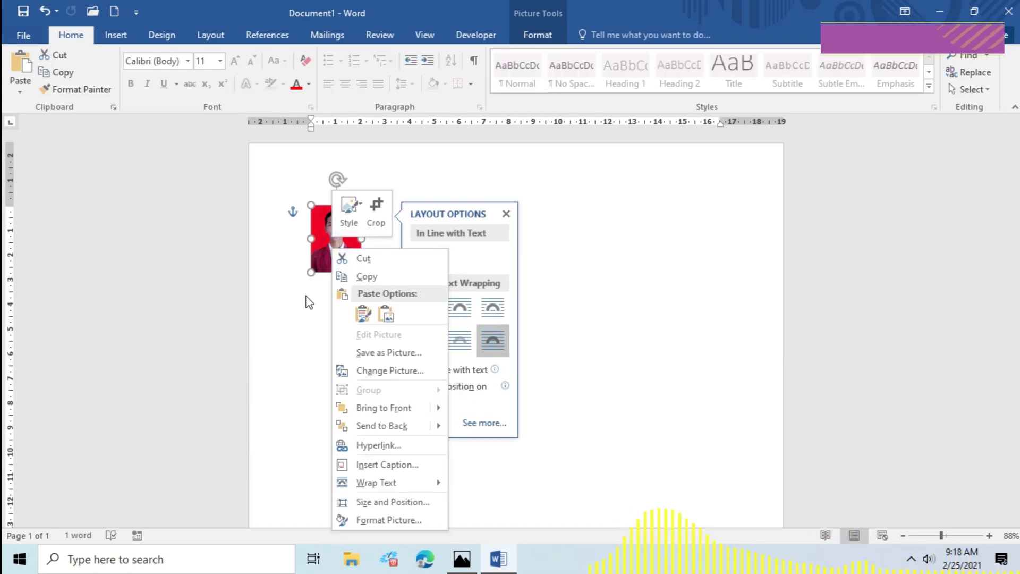
pyautogui.click(365, 274)
pyautogui.moveTo(351, 265); pyautogui.dragTo(343, 307)
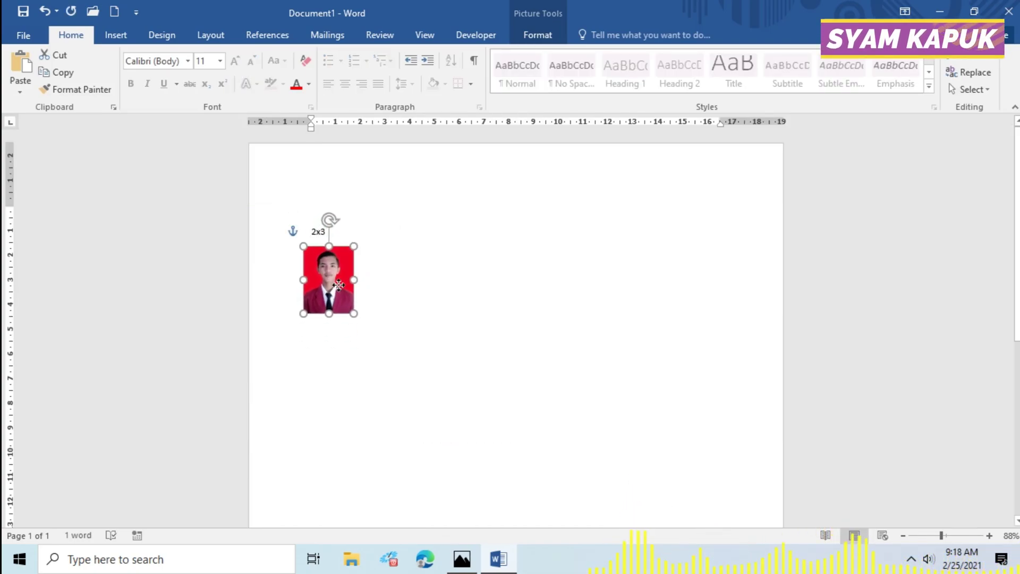
pyautogui.rightClick(404, 290)
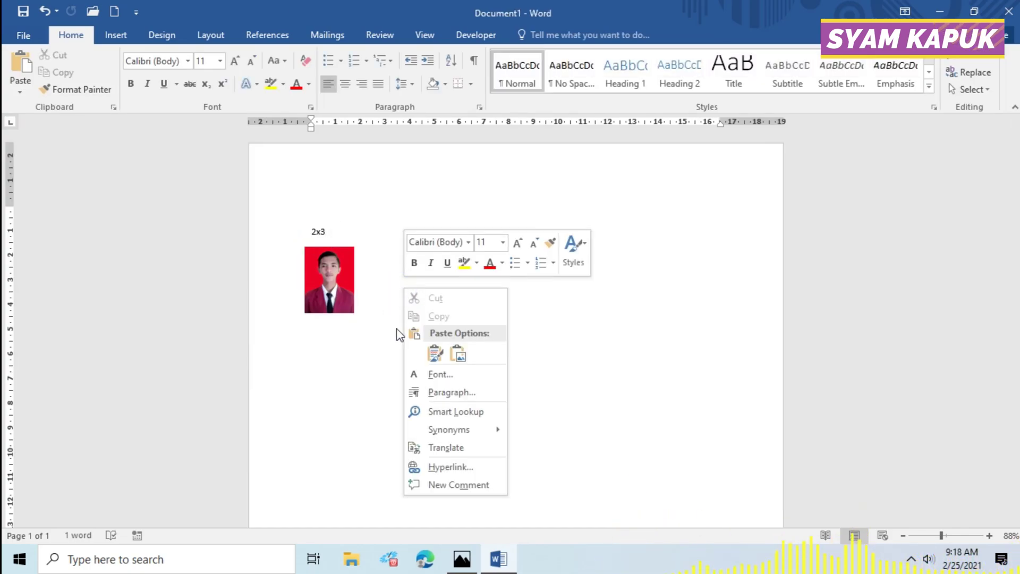
pyautogui.click(379, 293)
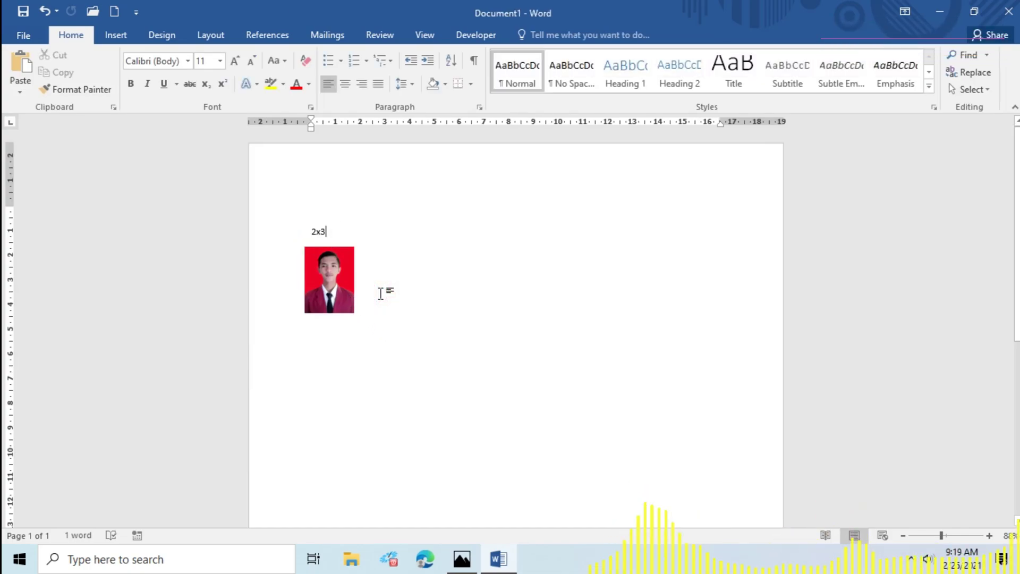
# Paste a second copy of the photo and align it beside the first under 2x3
pyautogui.hotkey('ctrl', 'v')
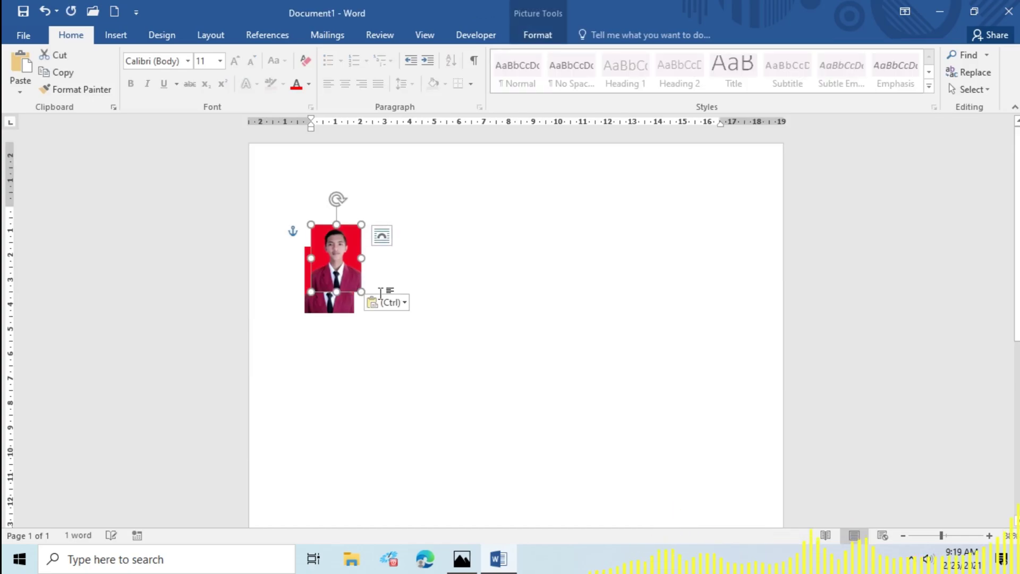
pyautogui.moveTo(344, 256); pyautogui.dragTo(399, 280)
pyautogui.click(580, 312)
pyautogui.click(389, 290)
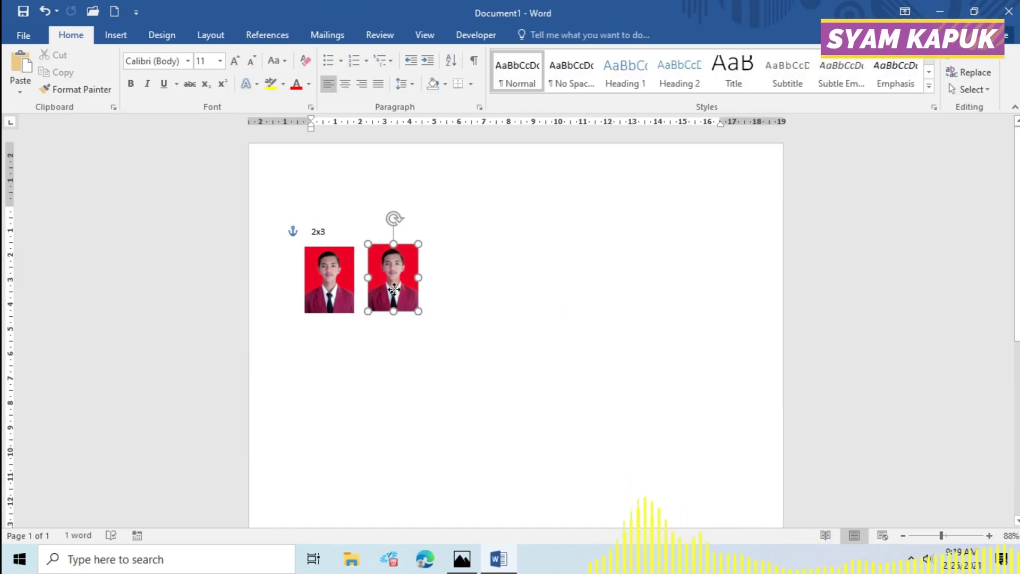
pyautogui.click(515, 507)
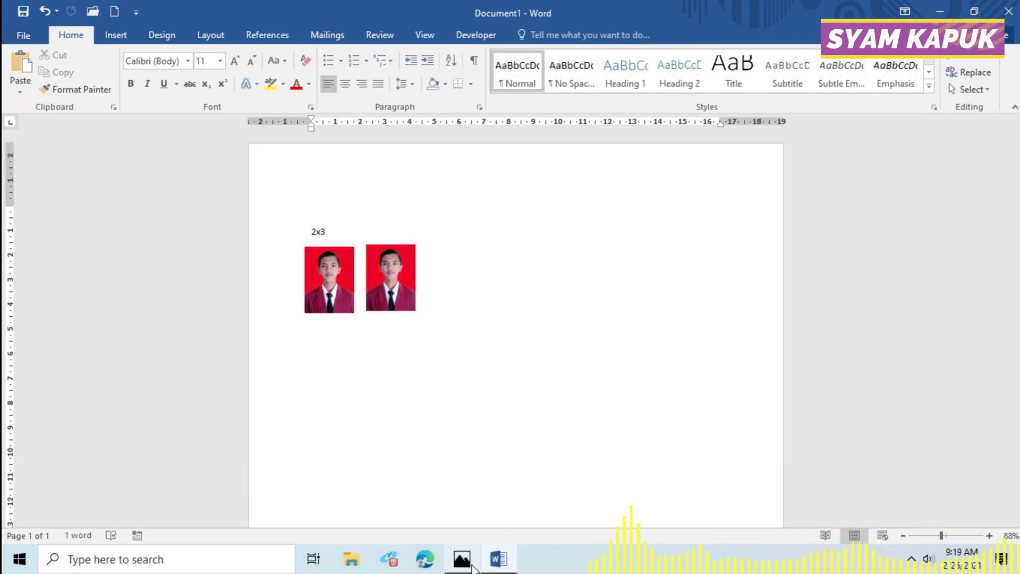
pyautogui.click(462, 558)
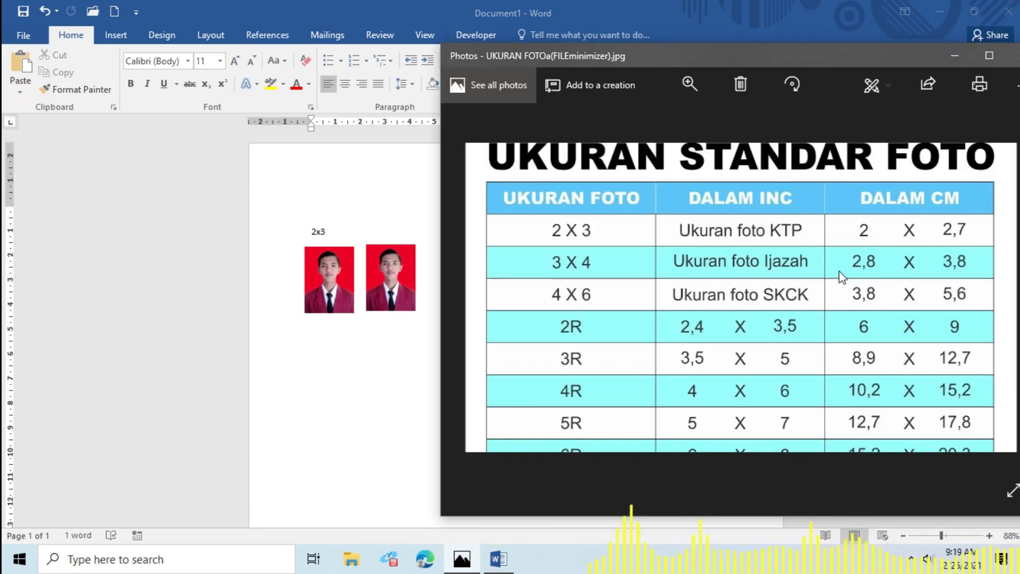
pyautogui.moveTo(1003, 298)
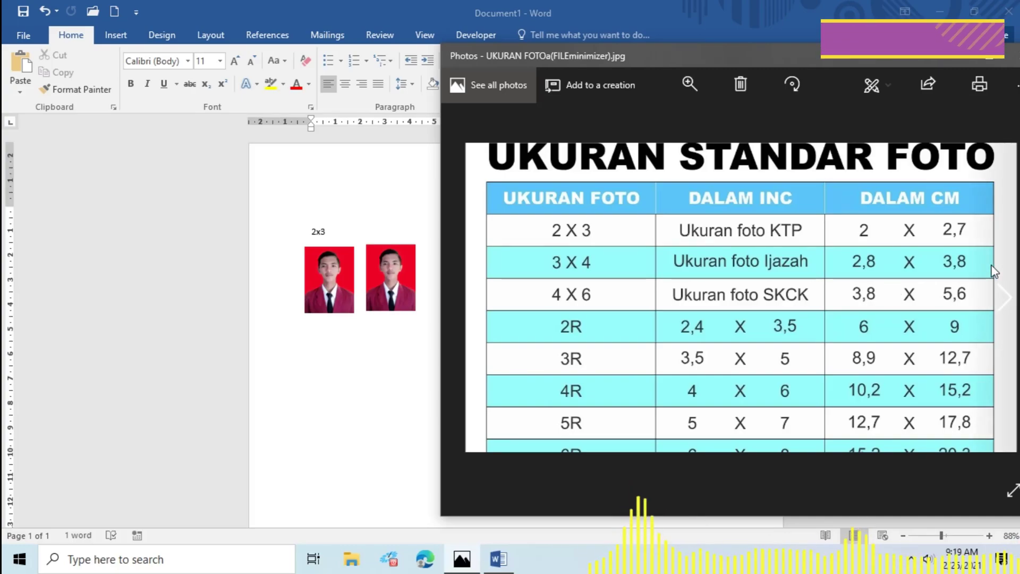
pyautogui.click(383, 376)
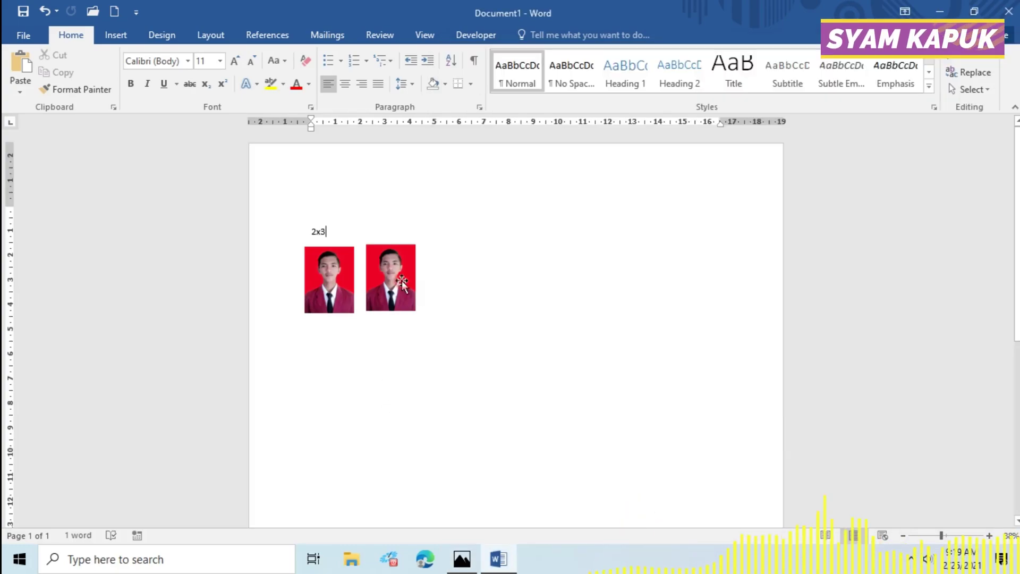
pyautogui.moveTo(397, 276); pyautogui.dragTo(392, 275)
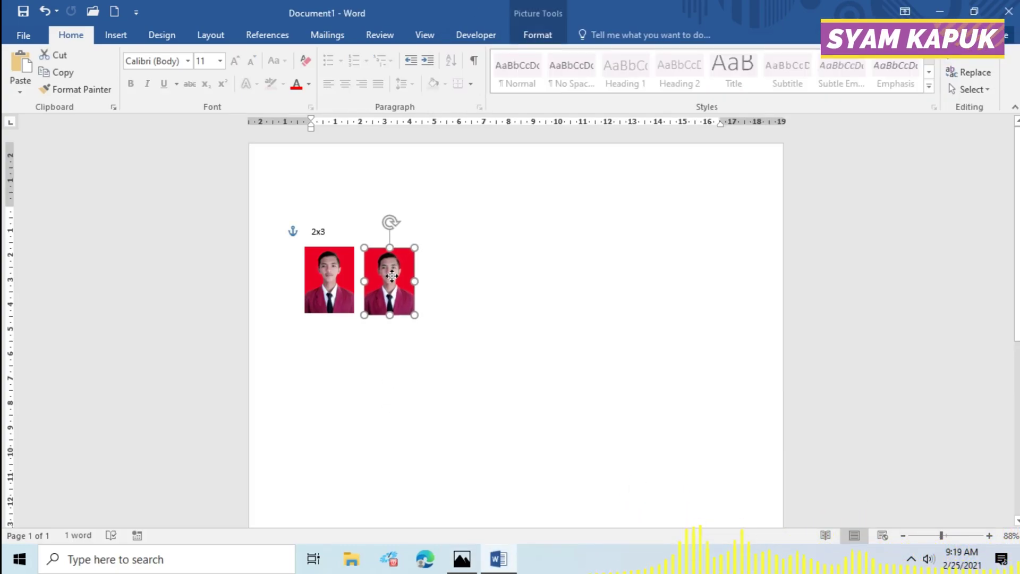
pyautogui.rightClick(391, 281)
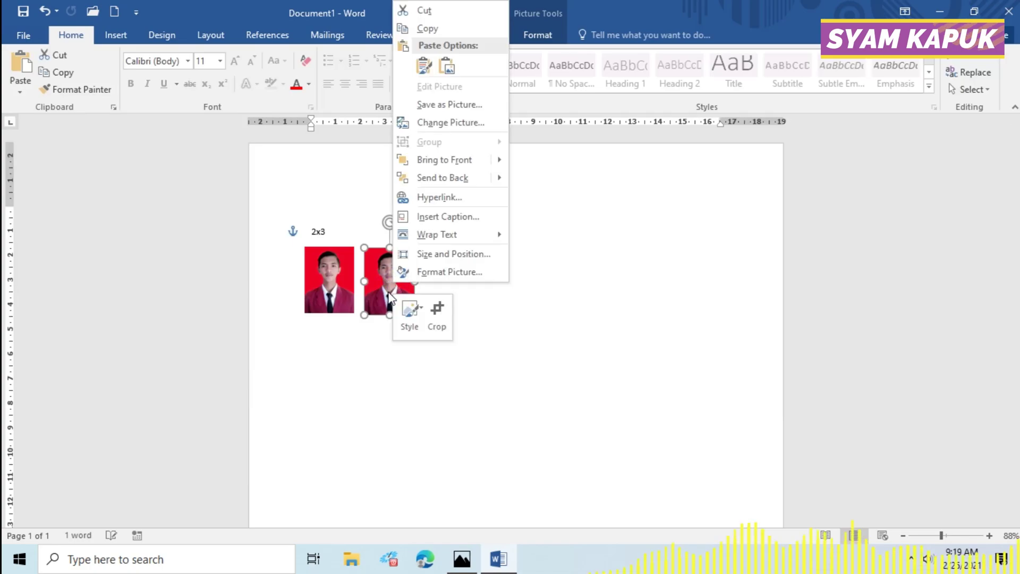
# Resize the second photo to 3.8 cm high by 2.8 cm wide and line it up beside the 2x3 photo
pyautogui.click(478, 254)
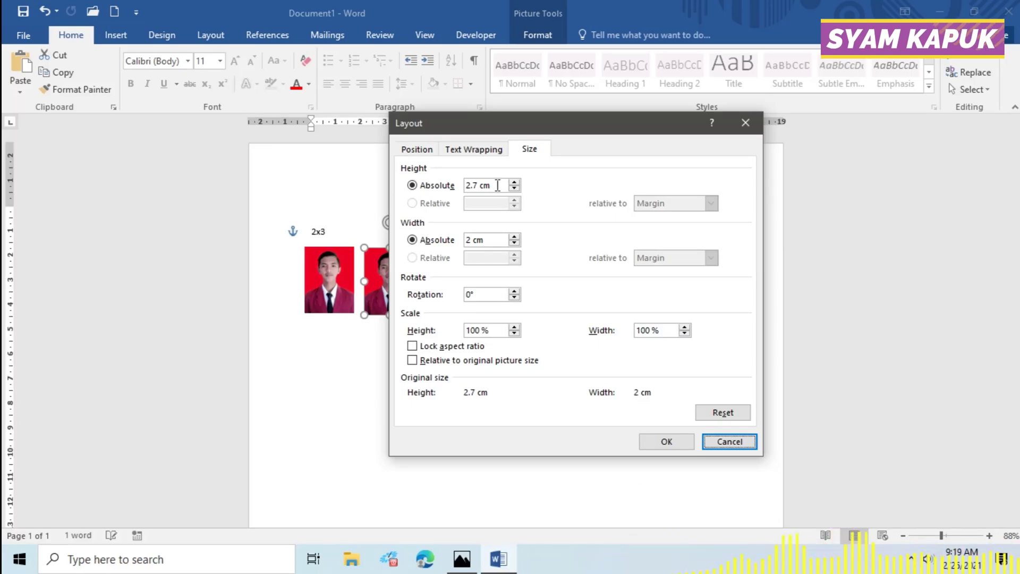
pyautogui.tripleClick(497, 185)
pyautogui.write('3.8')
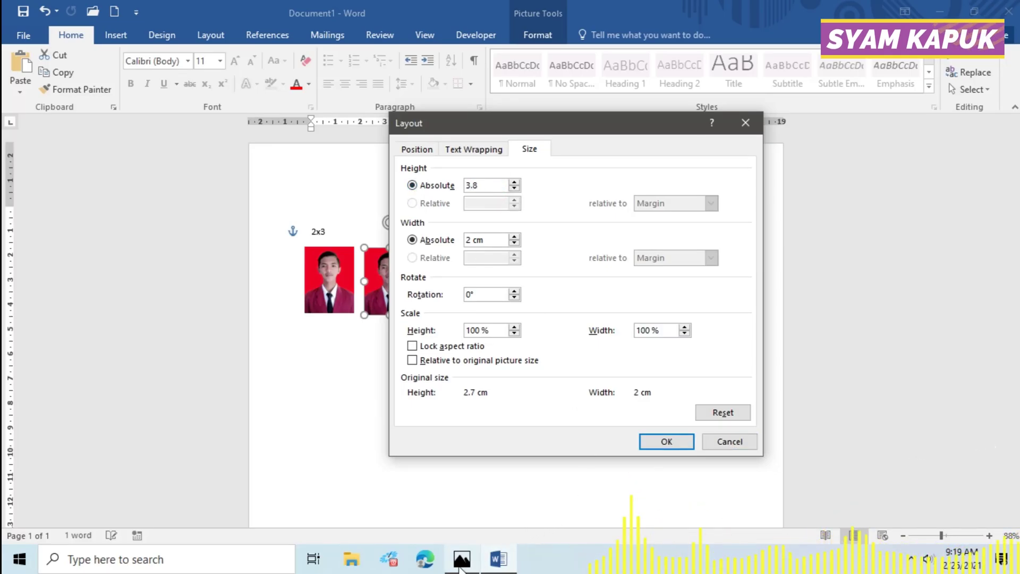
pyautogui.click(462, 559)
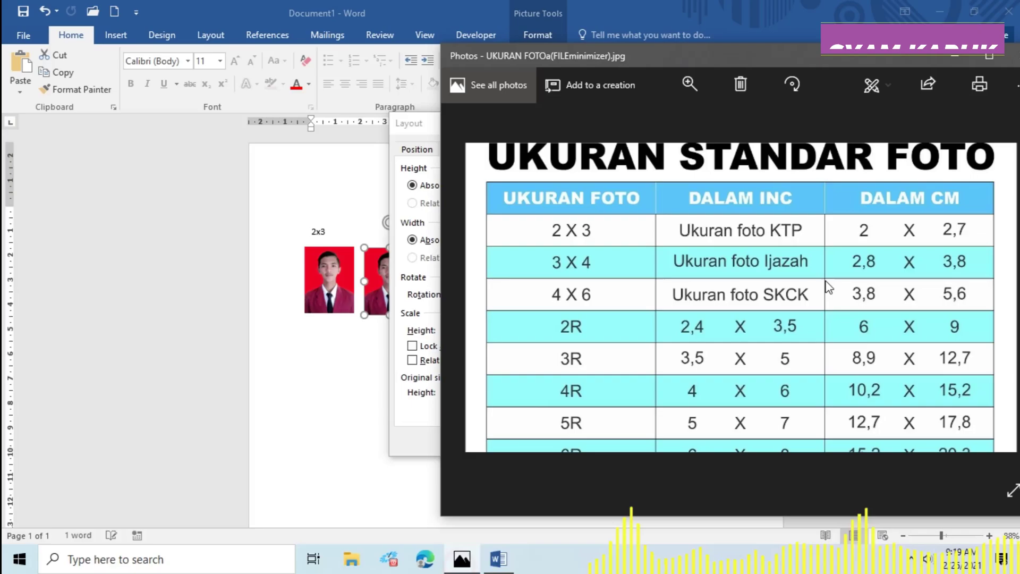
pyautogui.click(413, 433)
pyautogui.write('3.8')
pyautogui.tripleClick(485, 239)
pyautogui.write('2')
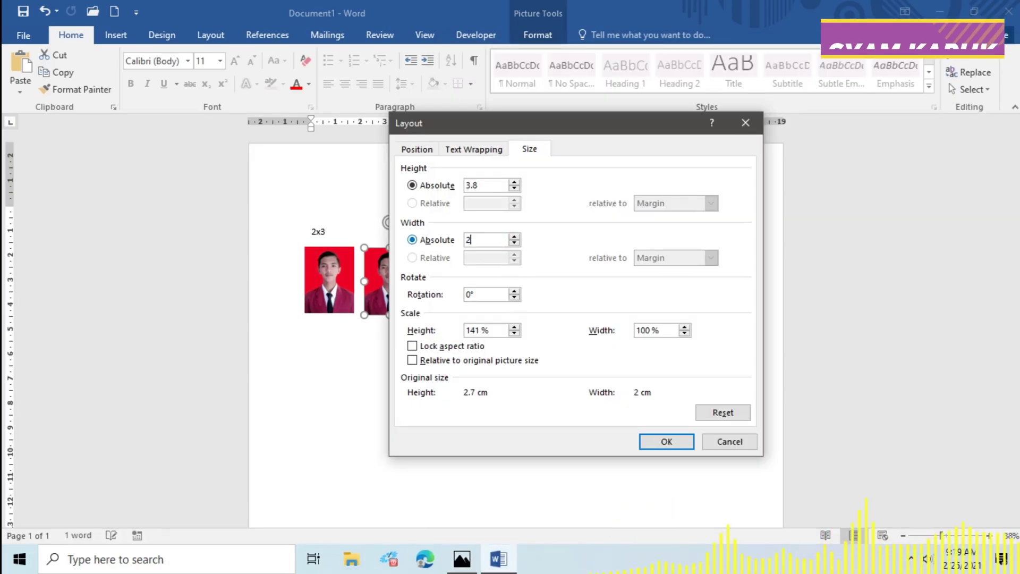
pyautogui.write('.8')
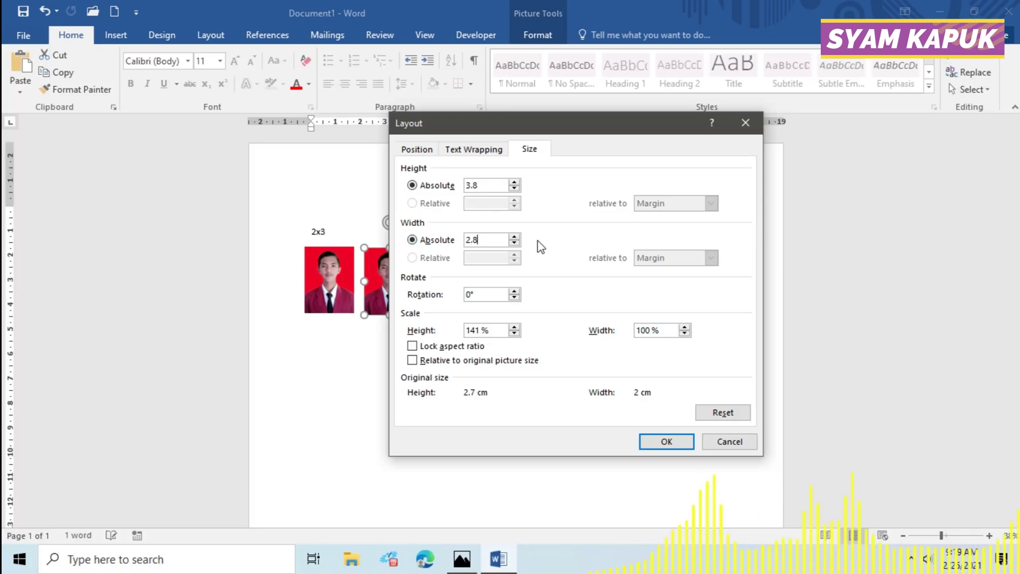
pyautogui.click(667, 444)
pyautogui.moveTo(401, 308); pyautogui.dragTo(399, 303)
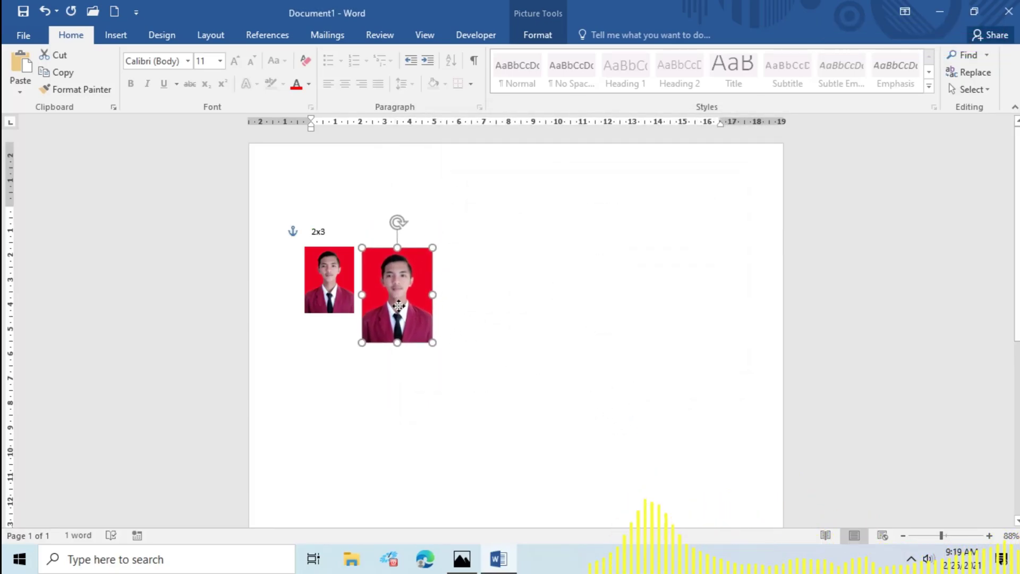
pyautogui.click(376, 231)
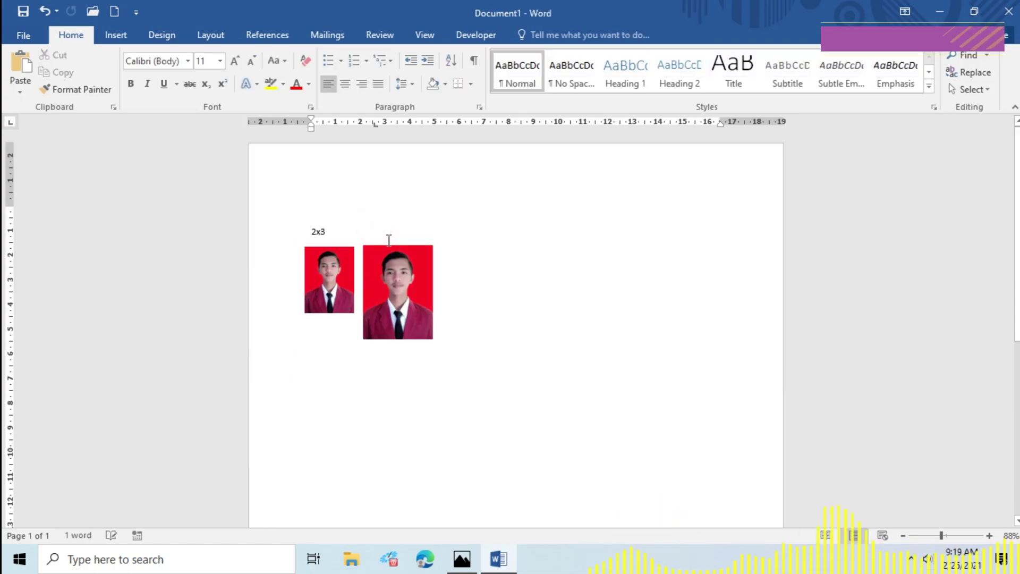
# Type the 3x4 label, then copy the 3x4 photo and paste a third copy to its right
pyautogui.write('3x4')
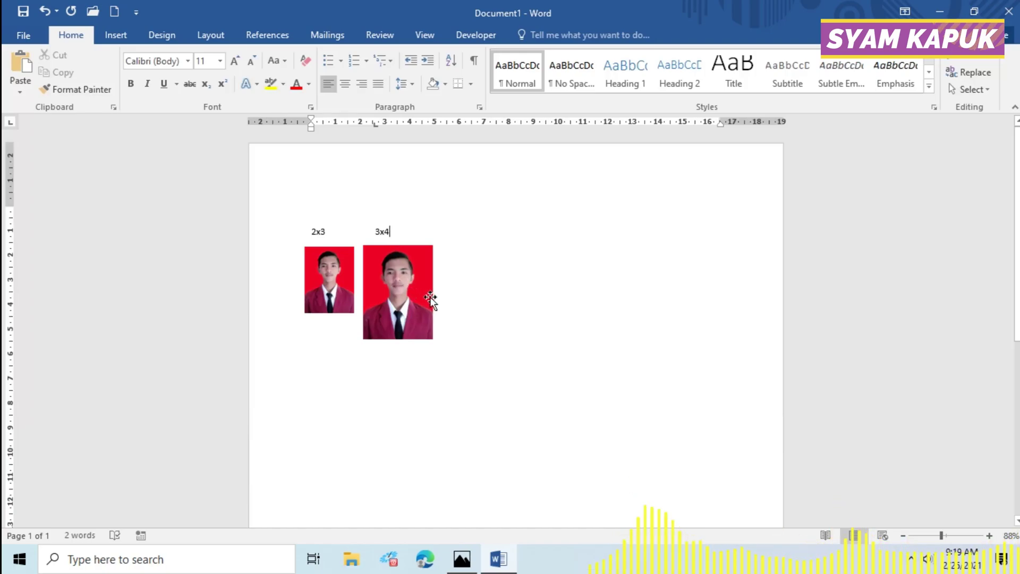
pyautogui.click(412, 304)
pyautogui.rightClick(415, 298)
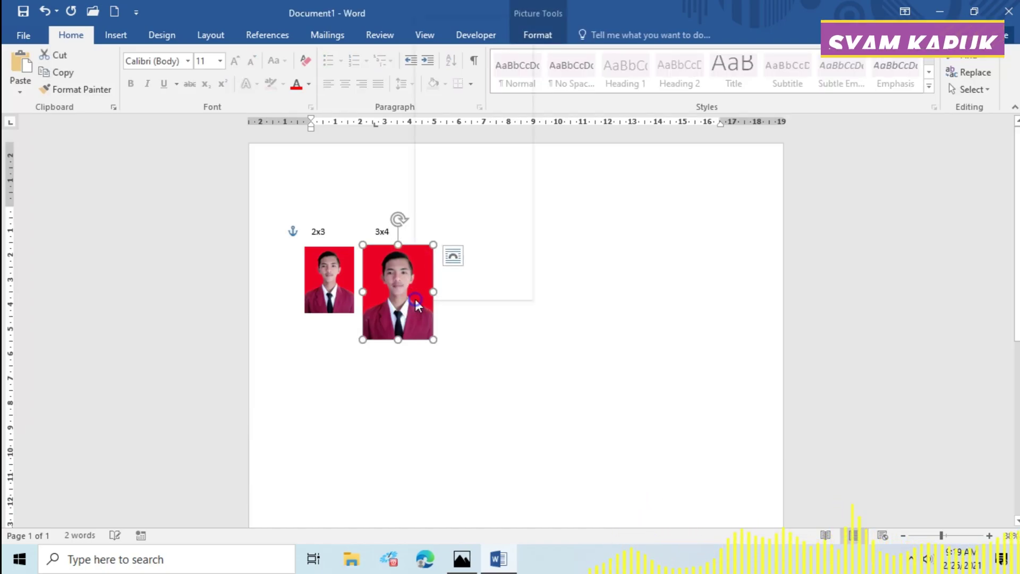
pyautogui.click(438, 46)
pyautogui.click(493, 267)
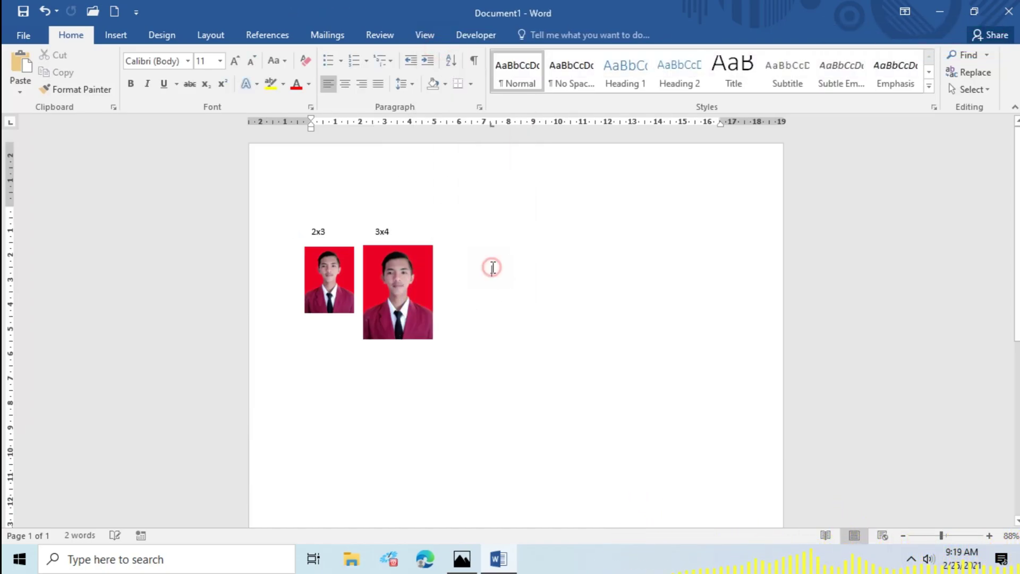
pyautogui.rightClick(485, 279)
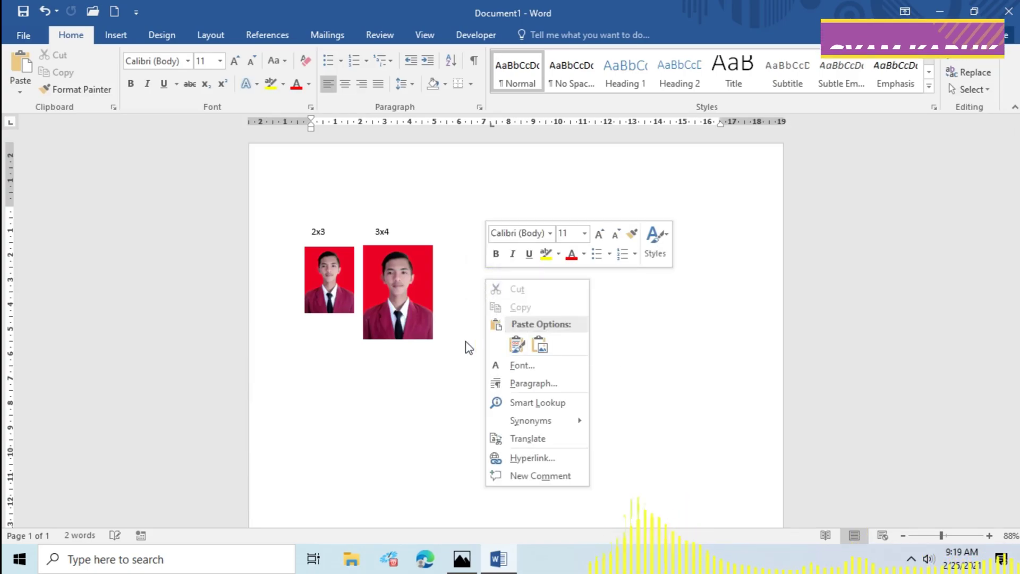
pyautogui.click(465, 324)
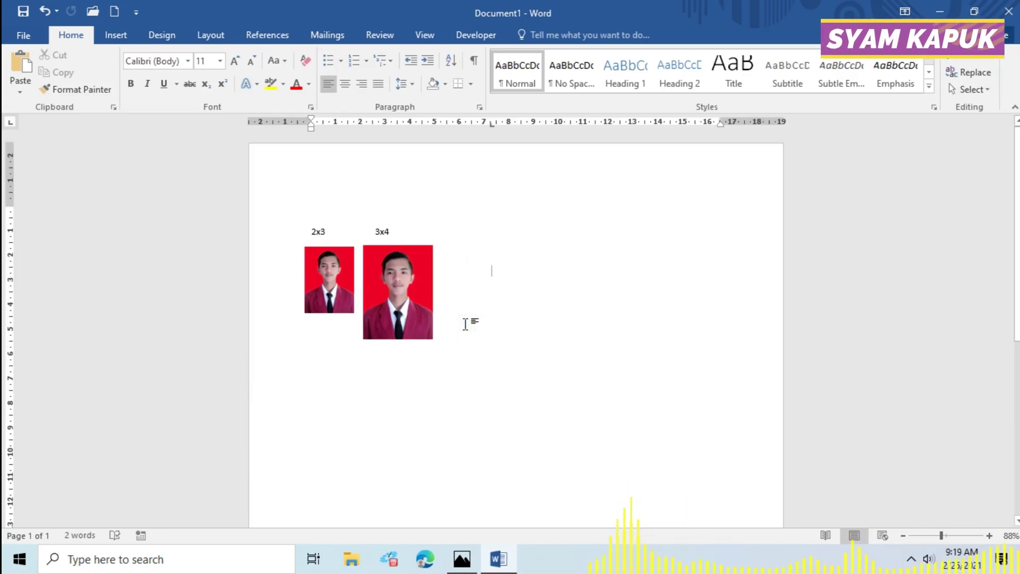
pyautogui.hotkey('ctrl', 'v')
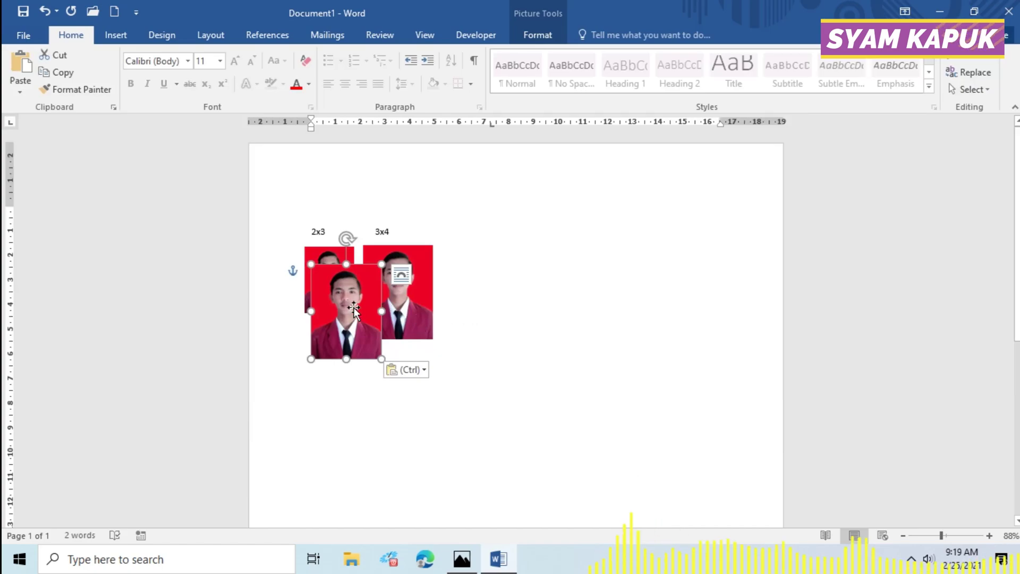
pyautogui.moveTo(353, 307); pyautogui.dragTo(483, 290)
# Resize the third photo to the 4x6 size, 5.6 cm tall by 3.8 cm wide
pyautogui.rightClick(479, 314)
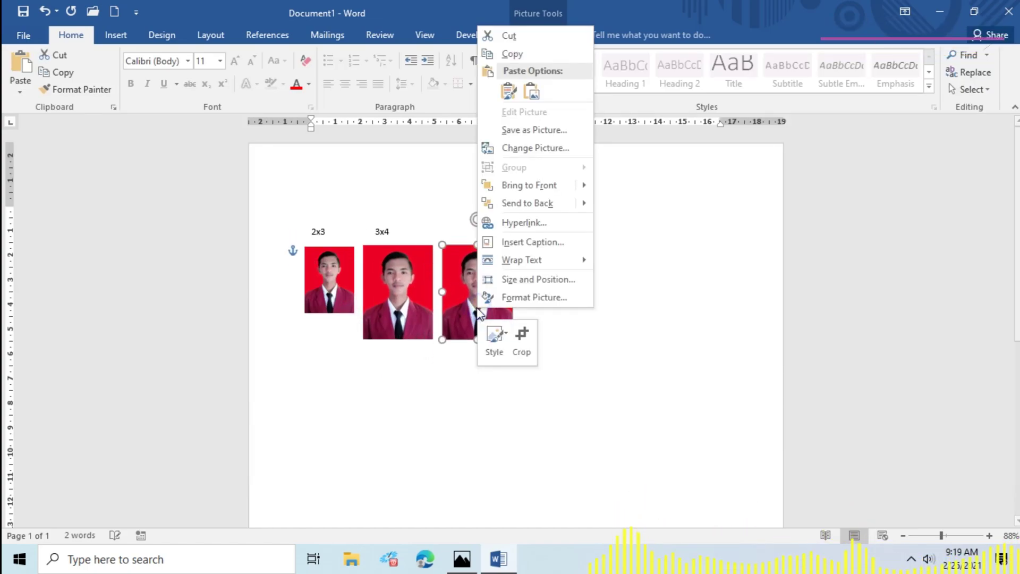
pyautogui.click(574, 280)
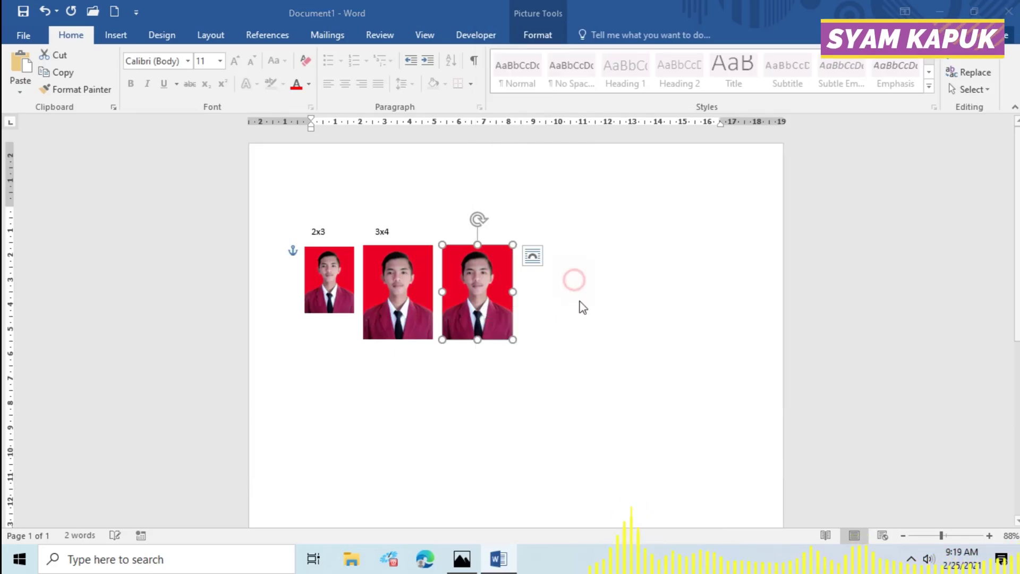
pyautogui.click(460, 564)
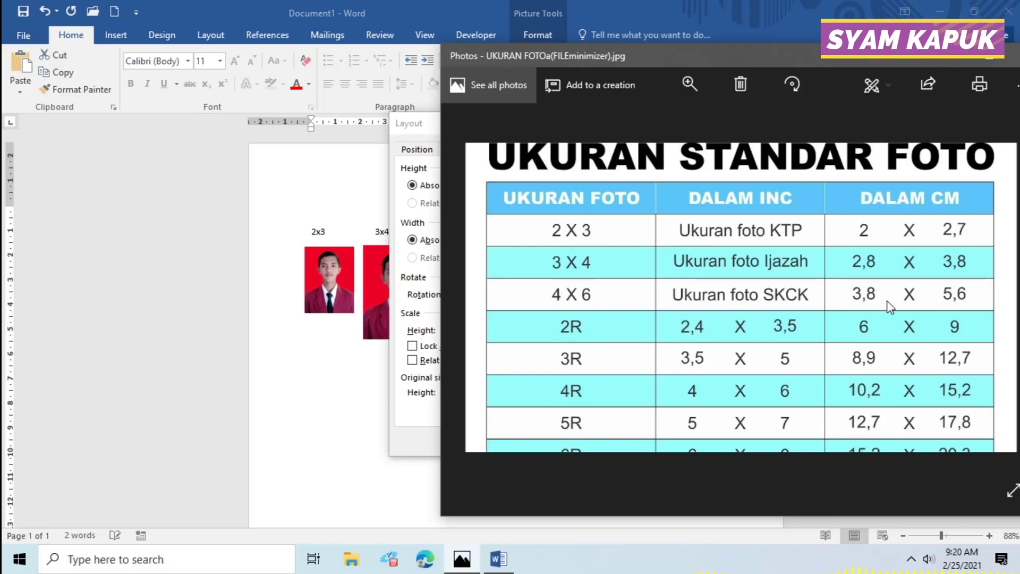
pyautogui.click(408, 431)
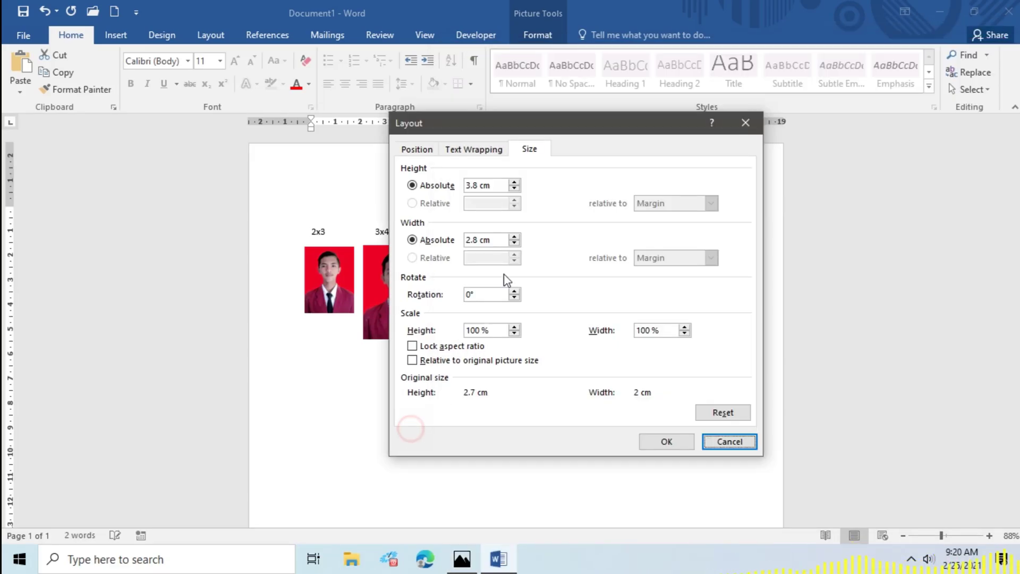
pyautogui.click(495, 190)
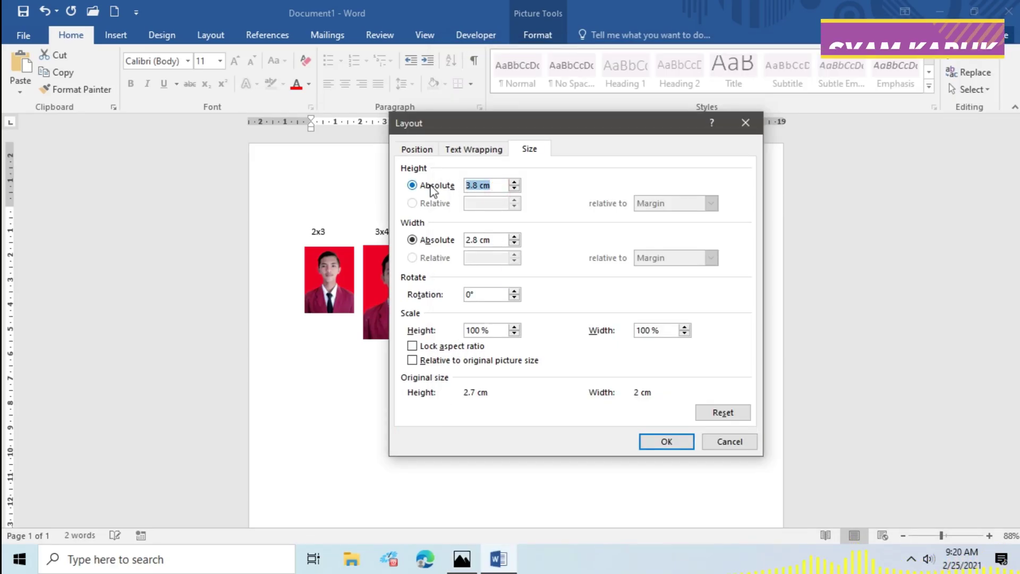
pyautogui.write('5.6')
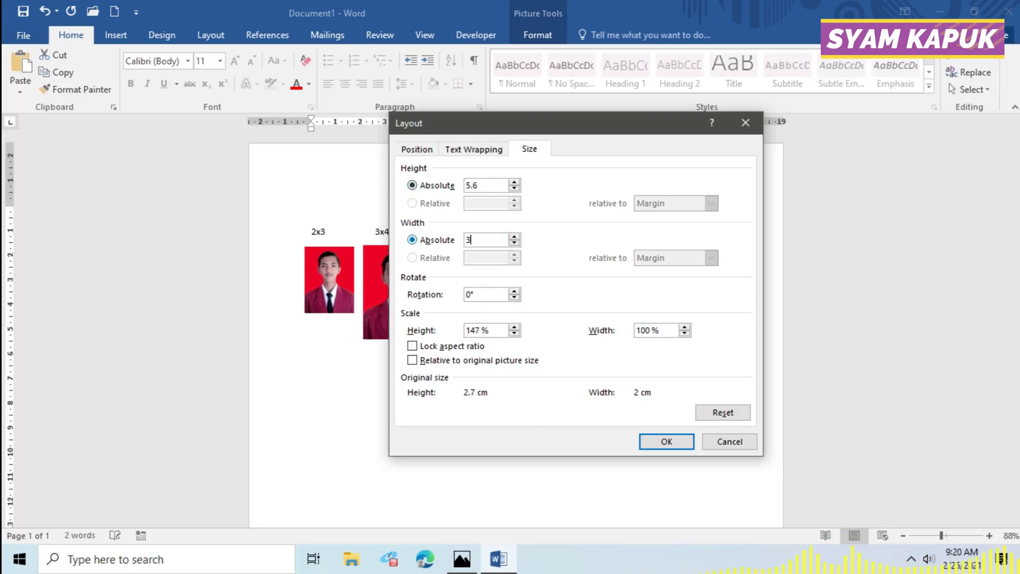
pyautogui.click(672, 442)
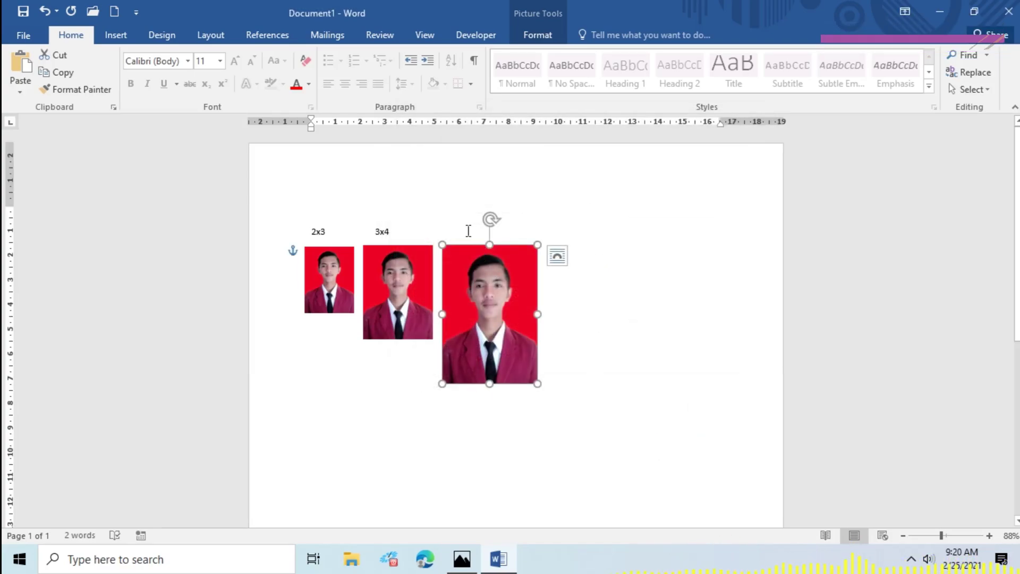
pyautogui.click(467, 230)
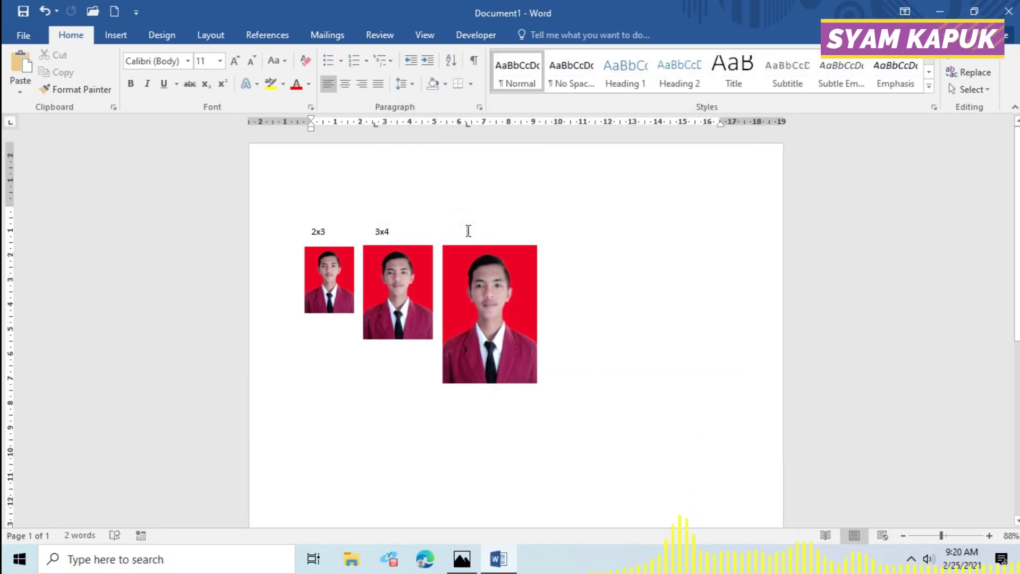
# Label the third photo '4x6', then check the 2x3, 3x4 and 4x6 photos in turn
pyautogui.write(' 4x6')
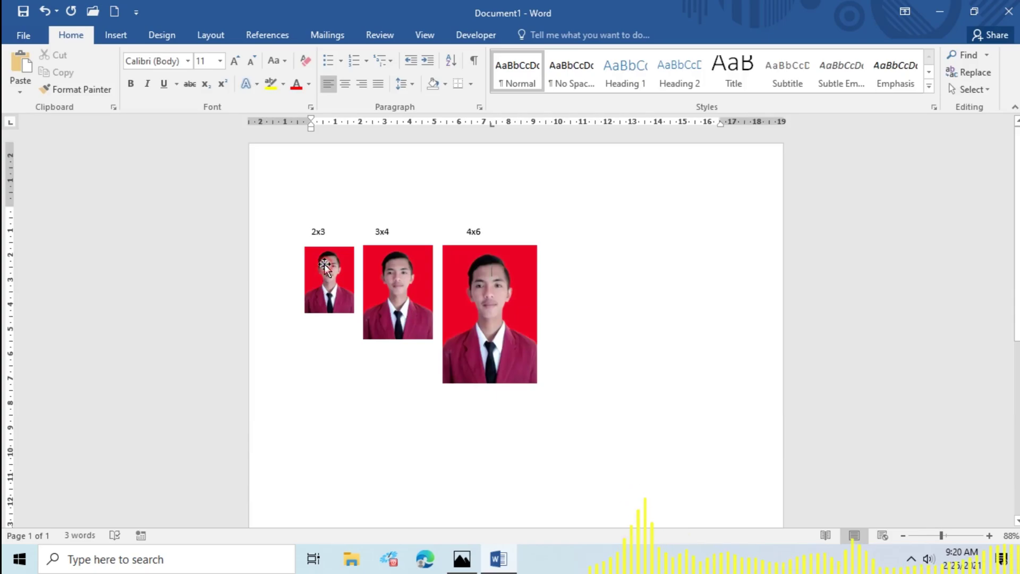
pyautogui.click(325, 265)
pyautogui.click(415, 294)
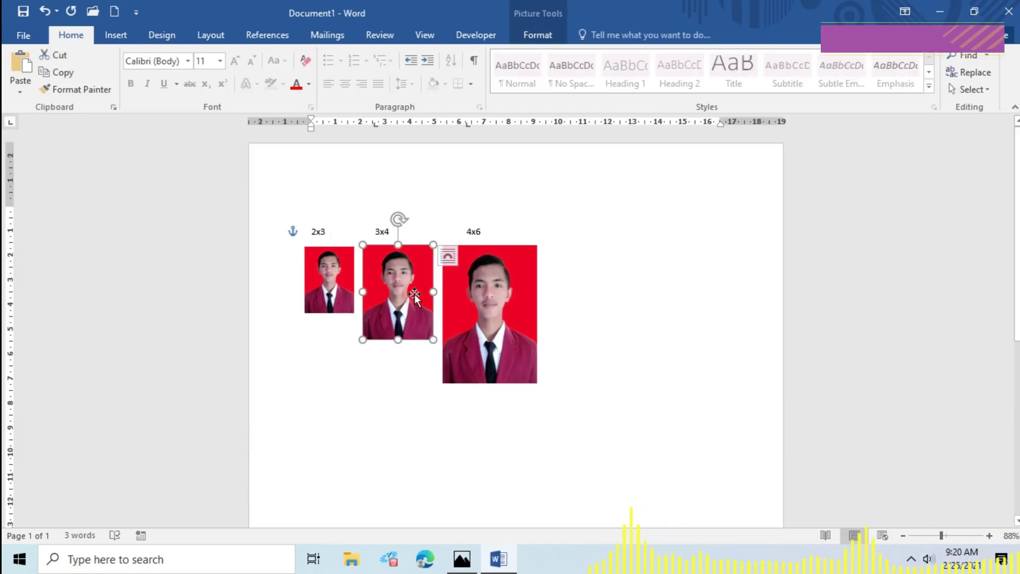
pyautogui.click(495, 291)
pyautogui.click(626, 330)
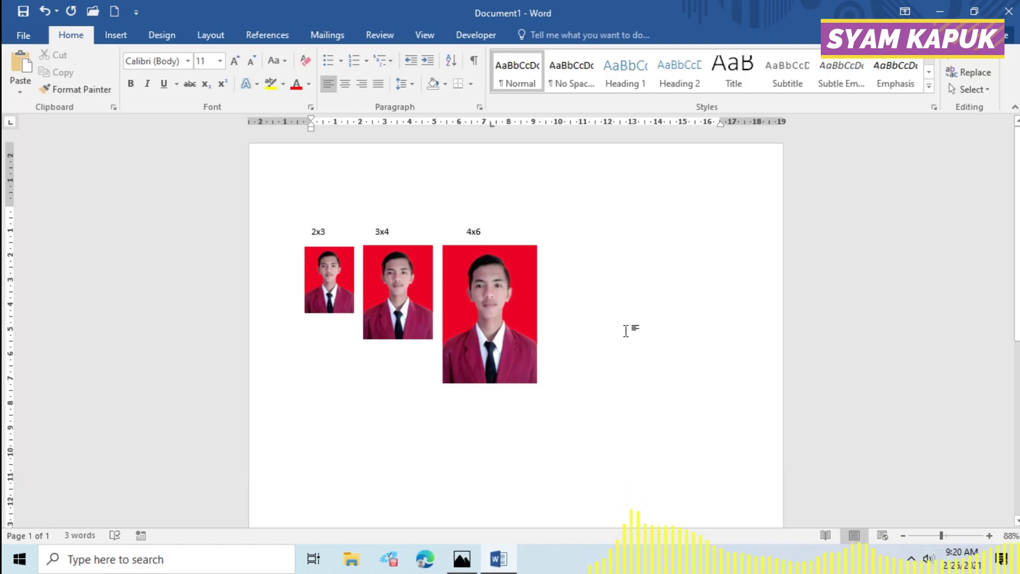
# Scroll up and down the page to review the three labelled photo sizes
pyautogui.scroll(-3, 625, 330)
pyautogui.scroll(3, 626, 331)
pyautogui.scroll(-2, 626, 331)
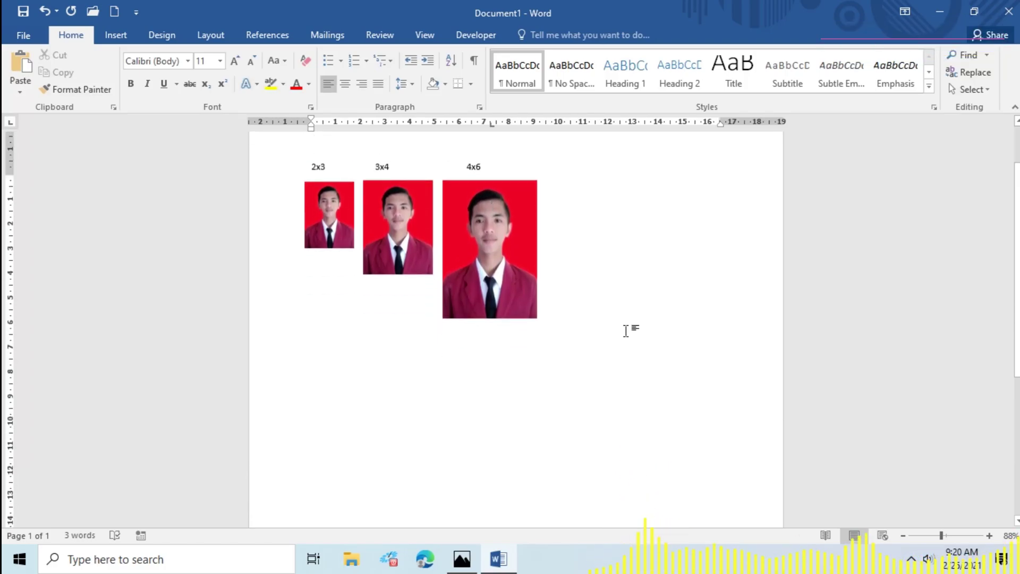
pyautogui.scroll(2, 625, 331)
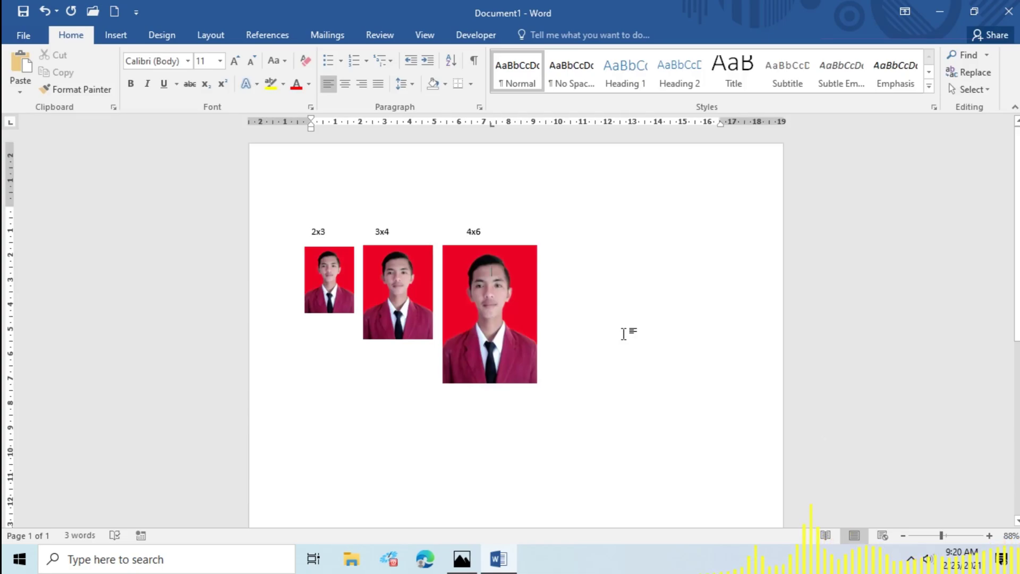
pyautogui.click(613, 333)
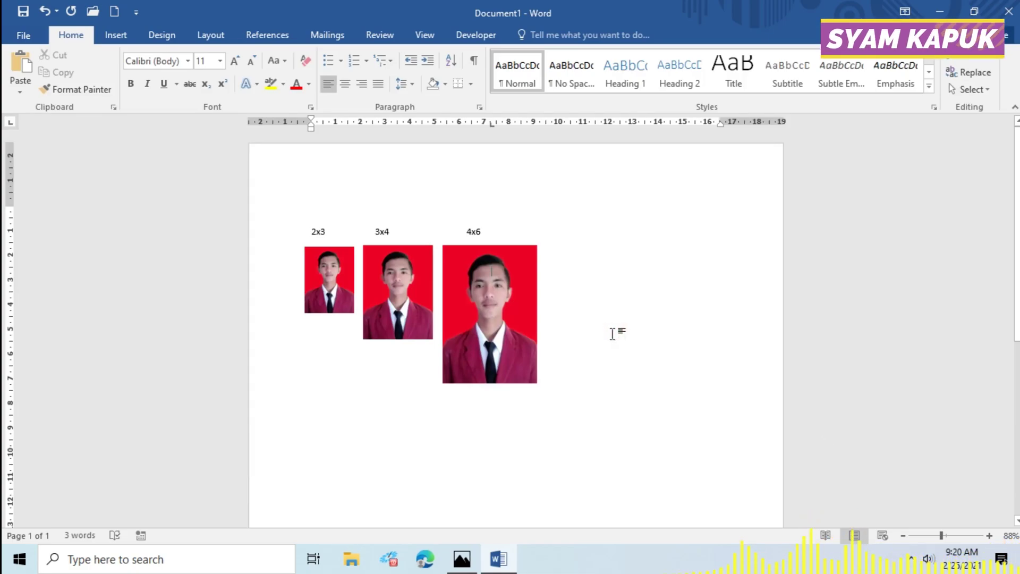